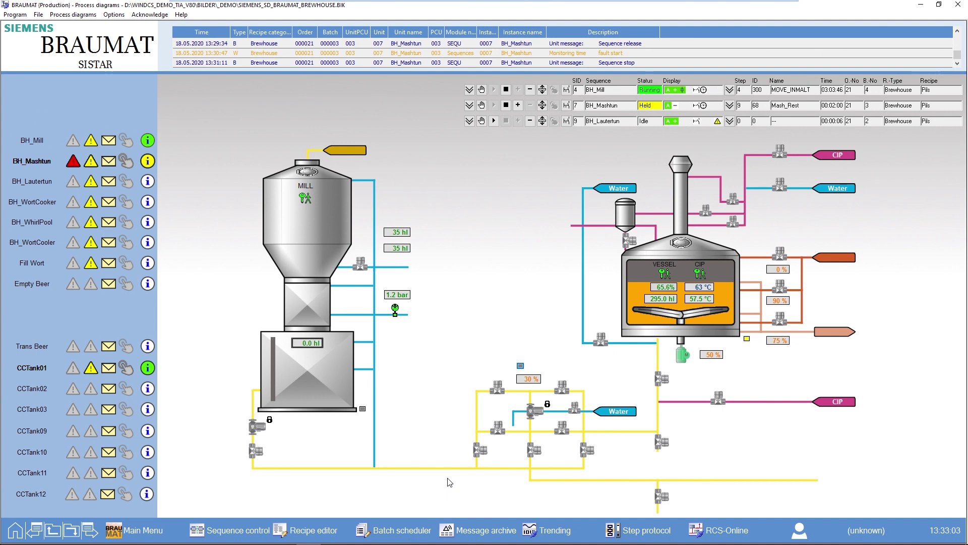
Review the Brewhouse batch's steps and the Mash_Heatup setpoints in the control recipe editor, and minimize that window.
mouse_move(444, 543)
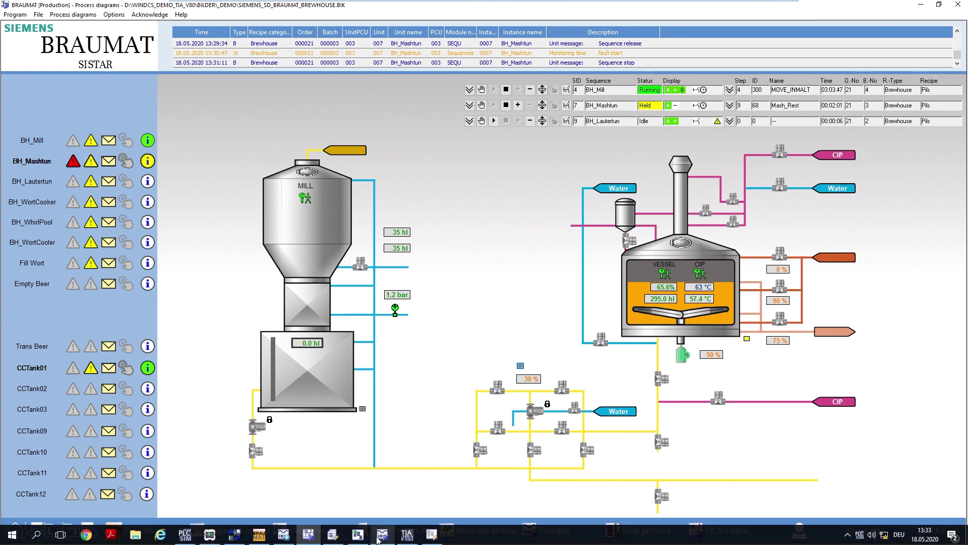
click(357, 534)
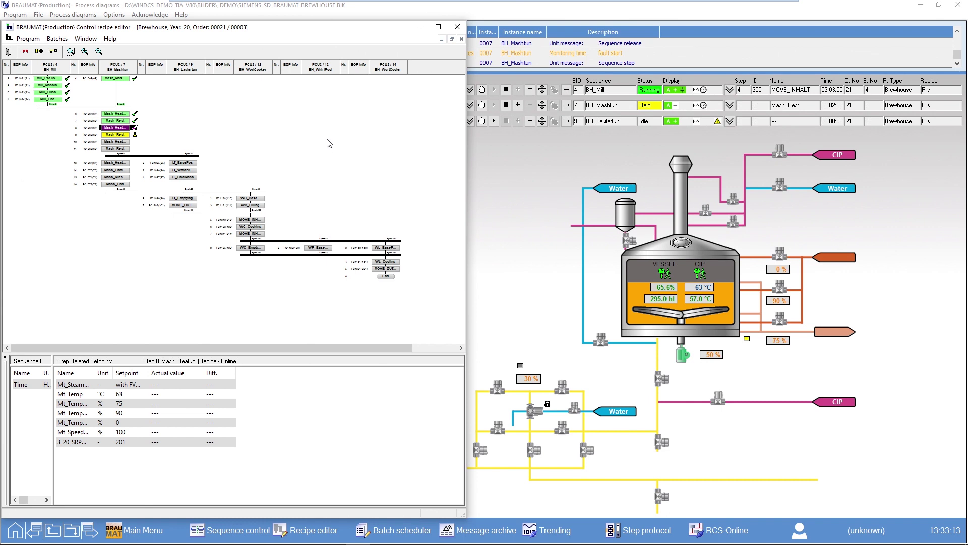
click(420, 27)
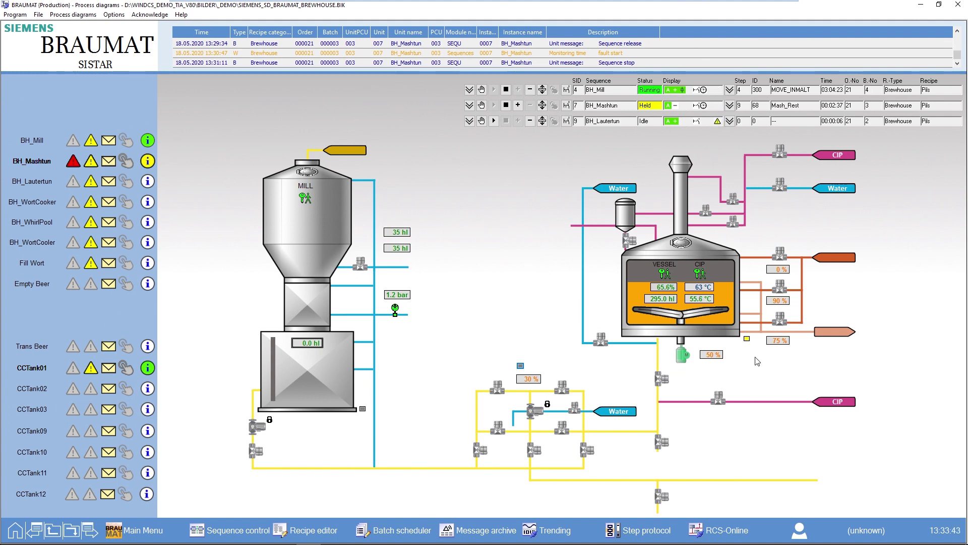
Enable parameter changes for the mash tun temperature input 321_13_01TT01, go through its upper boundary settings and close the dialog.
click(696, 299)
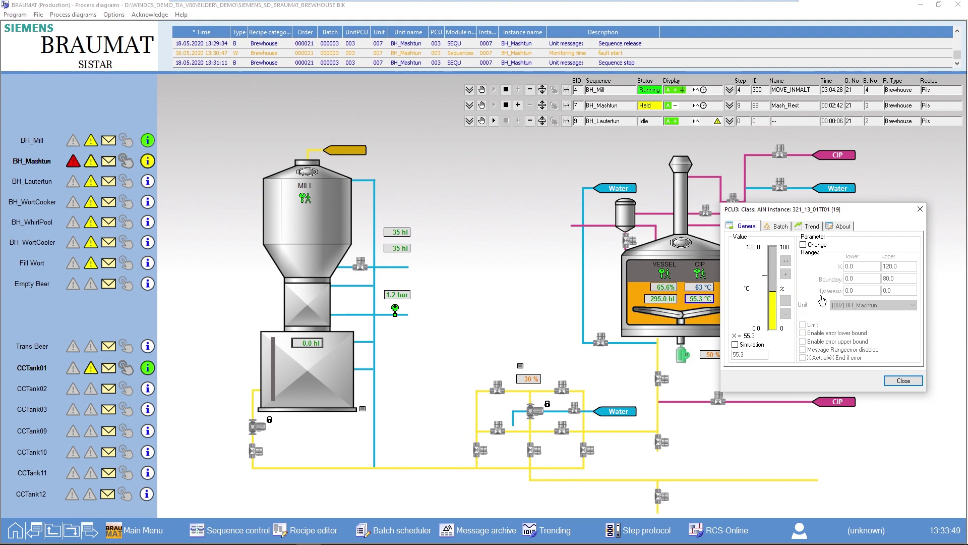
click(803, 245)
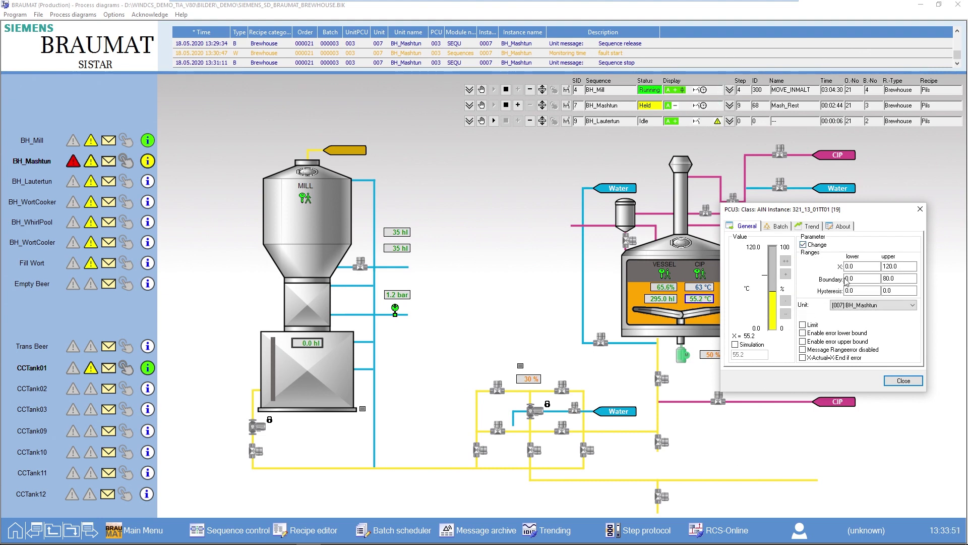
click(898, 279)
key(Tab)
key(Tab)
key(Tab)
key(space)
click(903, 381)
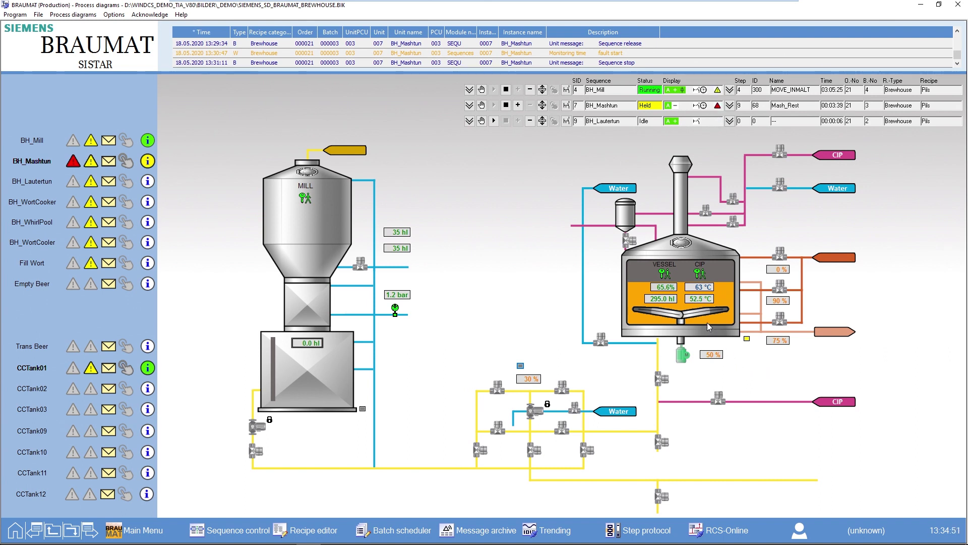
Open the operations and messages archive of temperature input 321_13_01TT01 for the period 01.08.2019 to 18.05.2020.
mouse_move(697, 302)
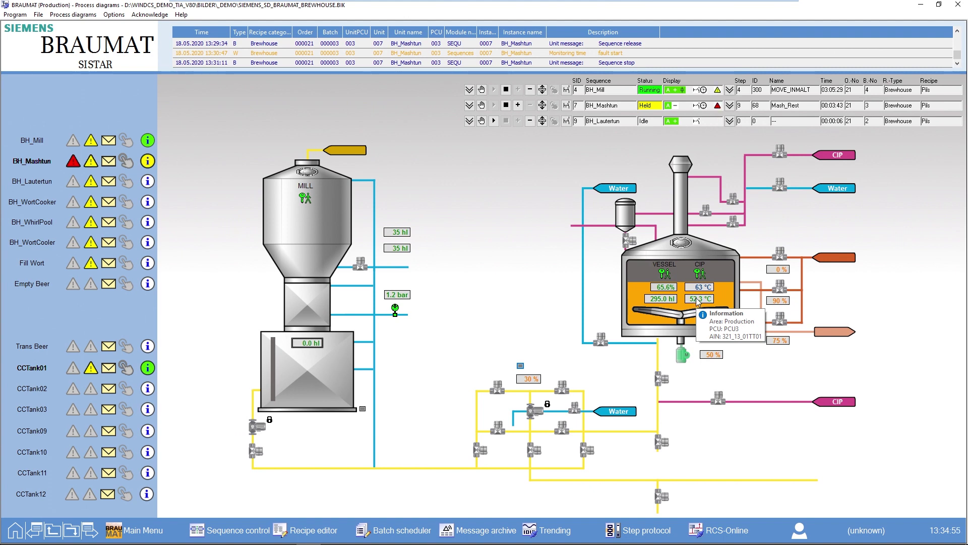
right_click(697, 302)
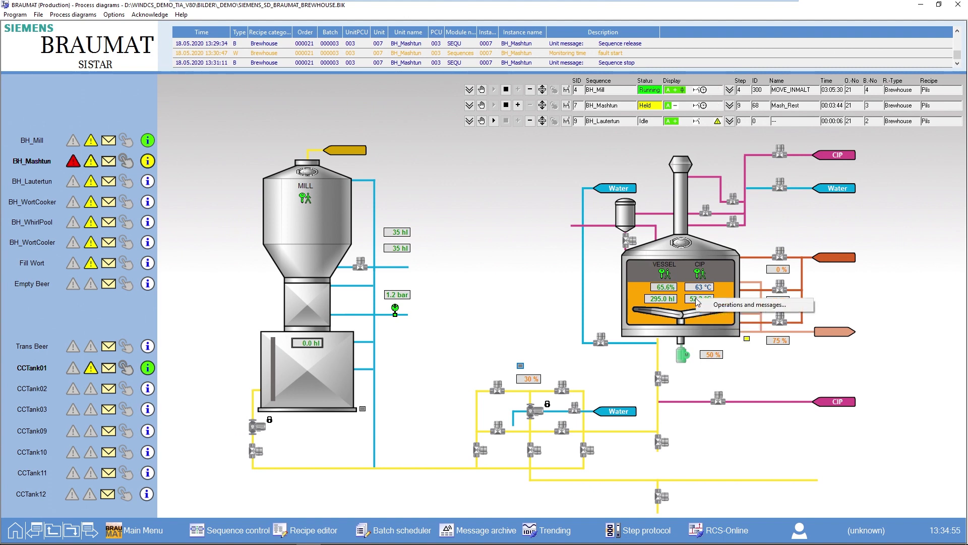
click(731, 306)
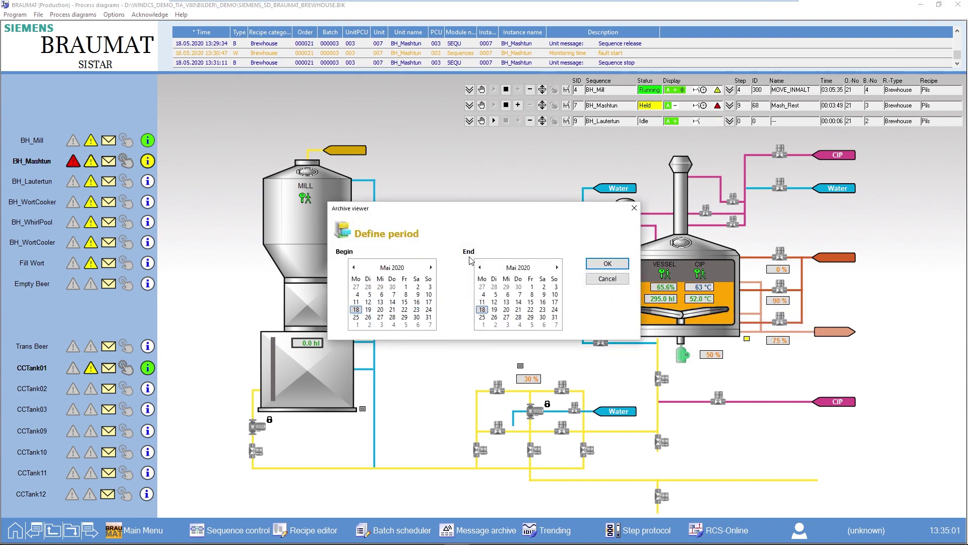
click(353, 268)
click(354, 268)
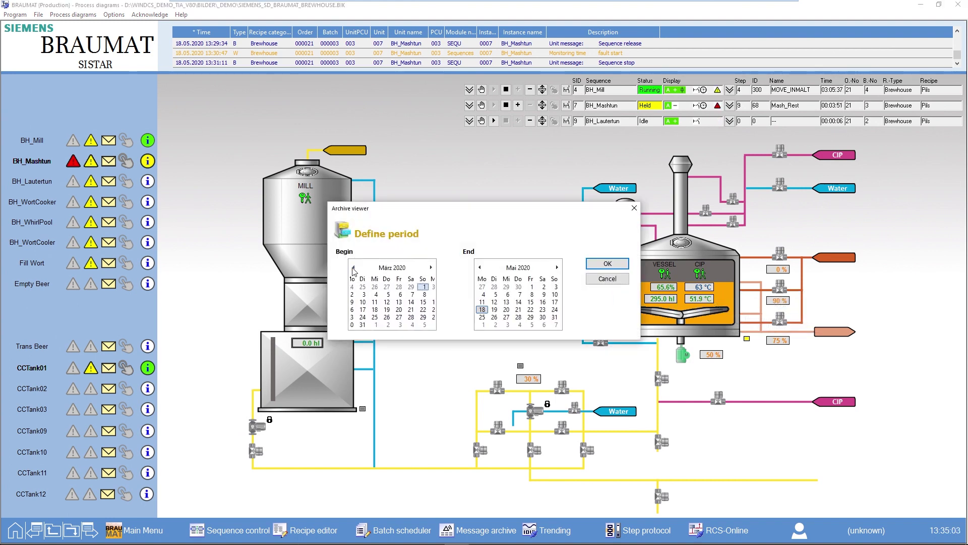
click(353, 268)
click(353, 268)
click(353, 267)
click(353, 267)
click(354, 268)
click(354, 268)
click(353, 267)
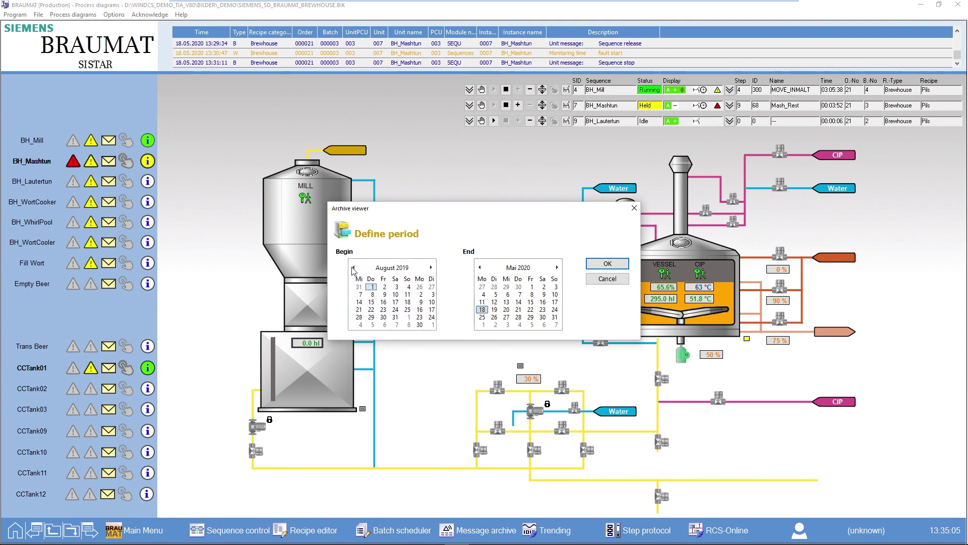
click(606, 265)
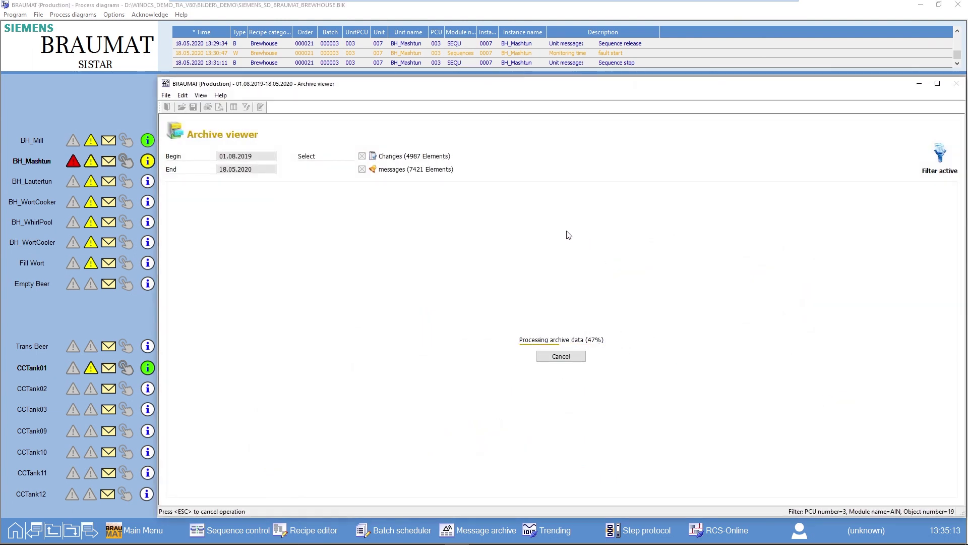
Show only messages in the archive and set the 12.09.2019 13:40:58 fault start event as the replay time.
click(362, 156)
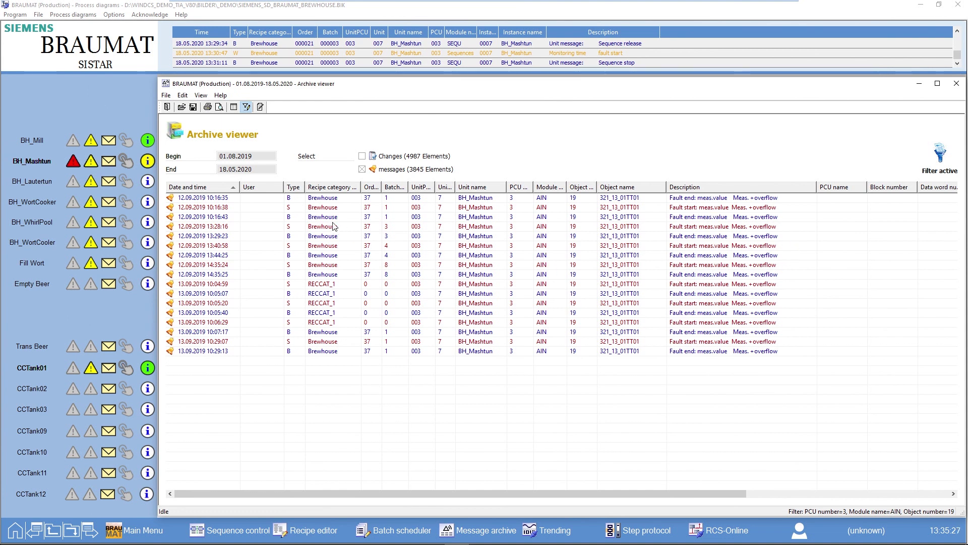
right_click(186, 247)
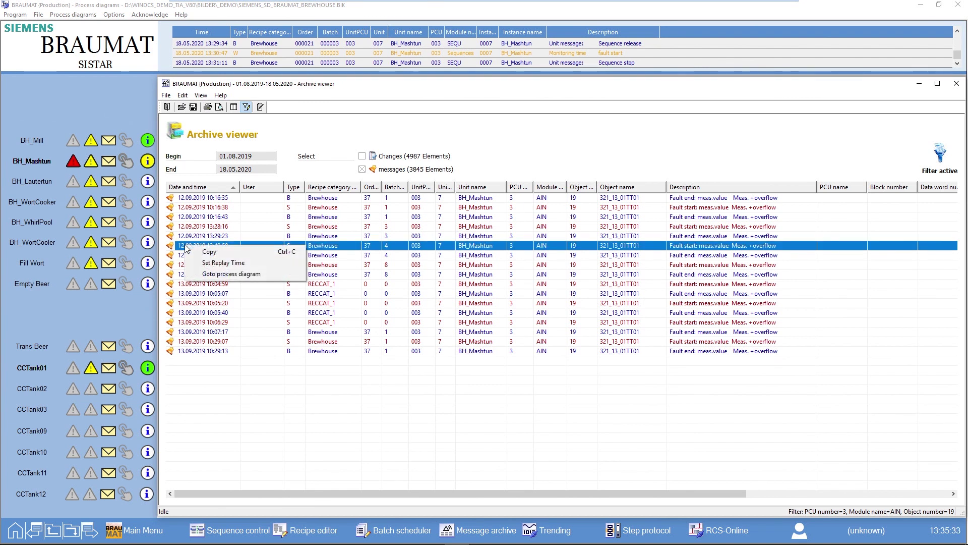
click(225, 265)
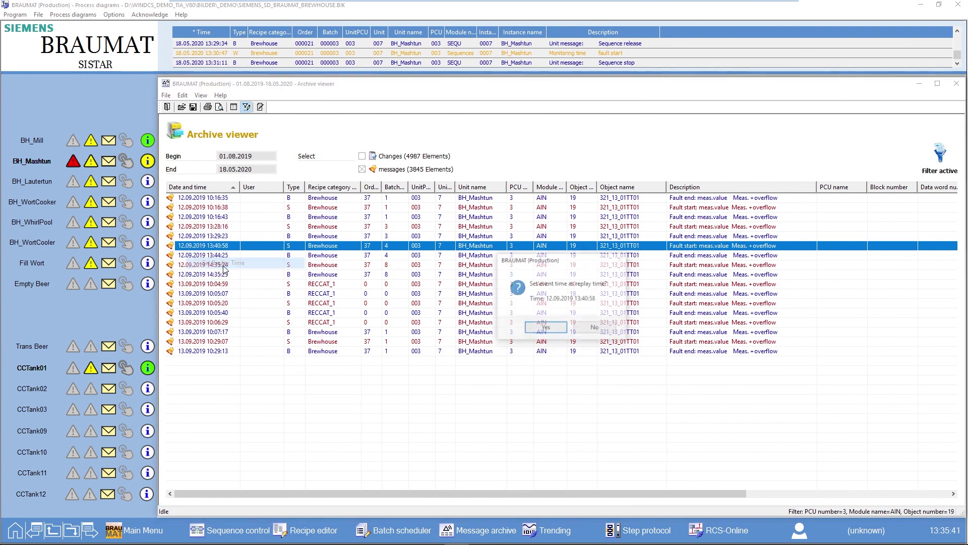
click(546, 328)
click(920, 84)
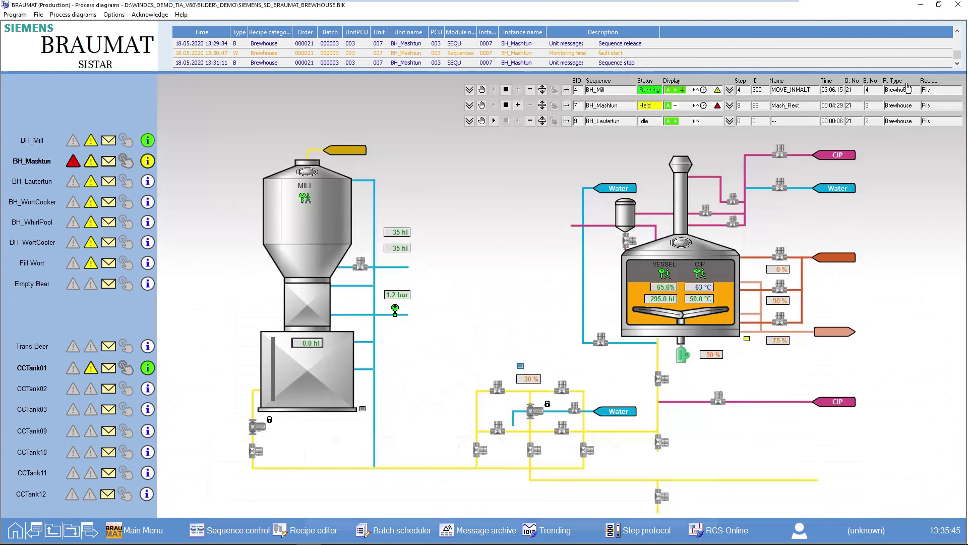
Switch the process diagrams to replay mode and dock the replay controls below the diagram.
click(114, 15)
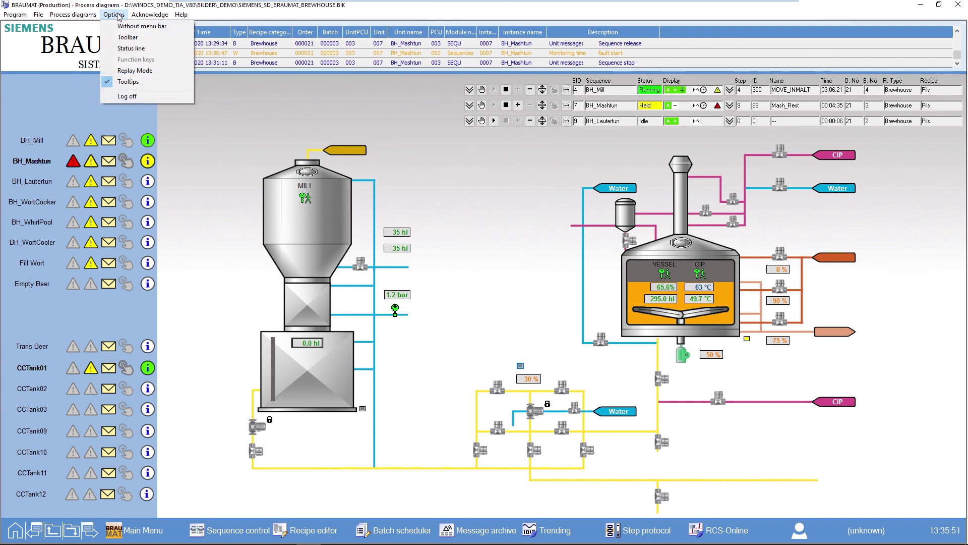
click(154, 70)
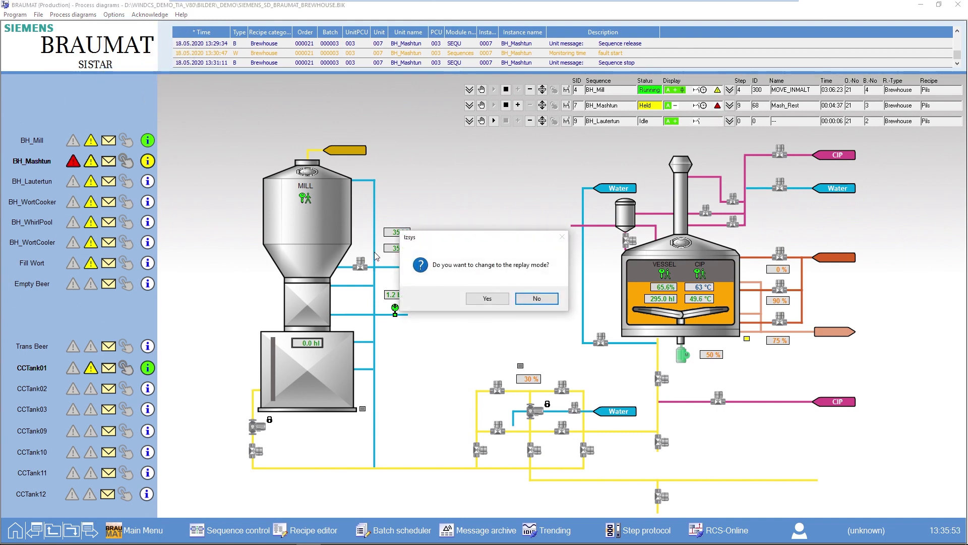
click(483, 301)
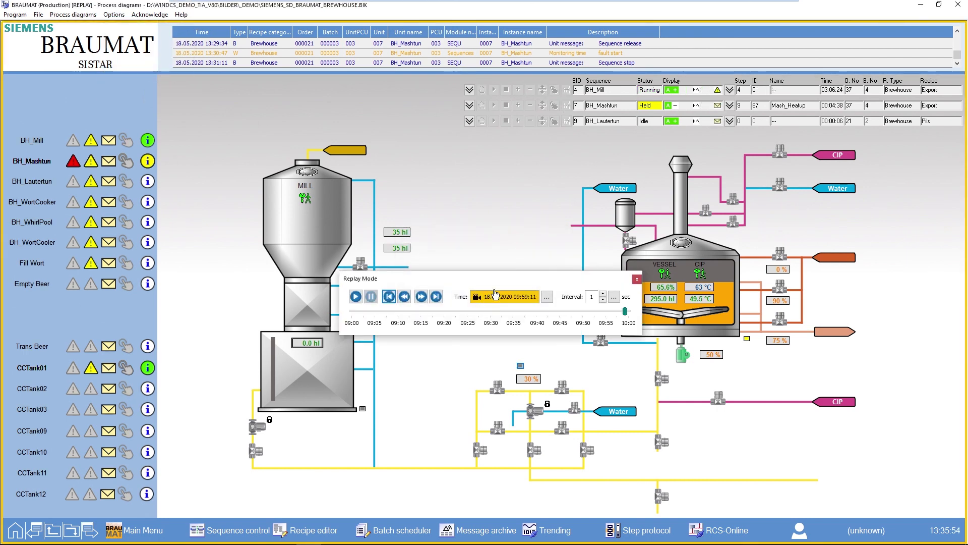
drag(448, 476, 430, 482)
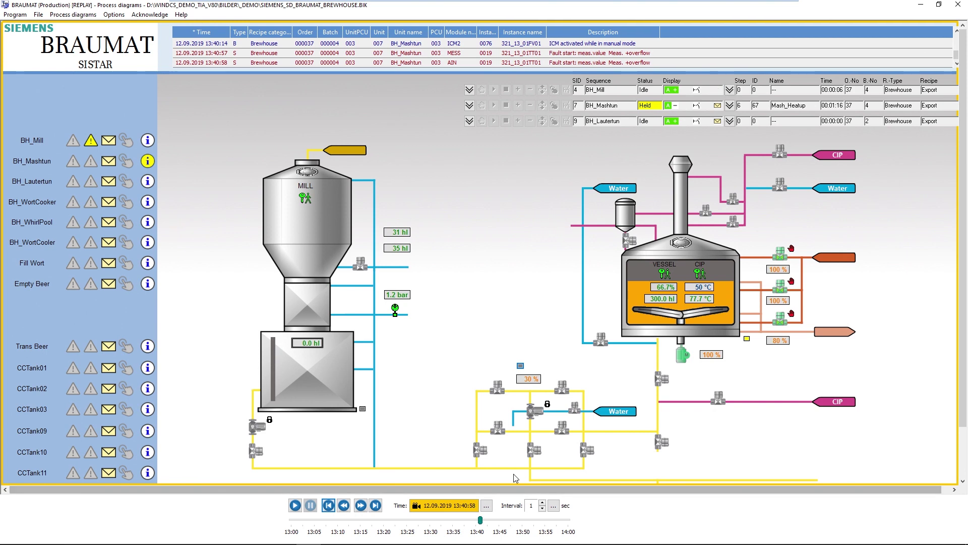
Inspect the replayed value and parameter settings of mash tun temperature input 321_13_01TT01.
click(696, 302)
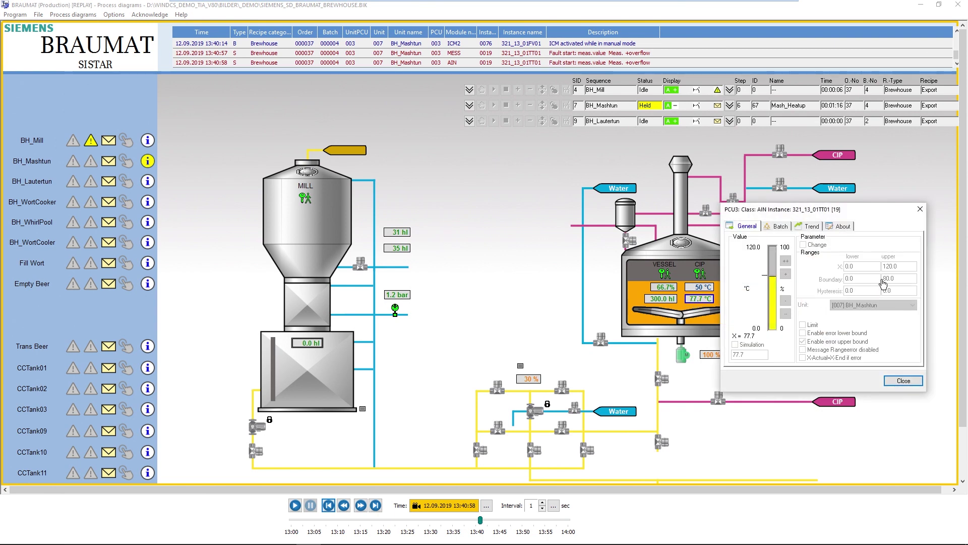
click(921, 210)
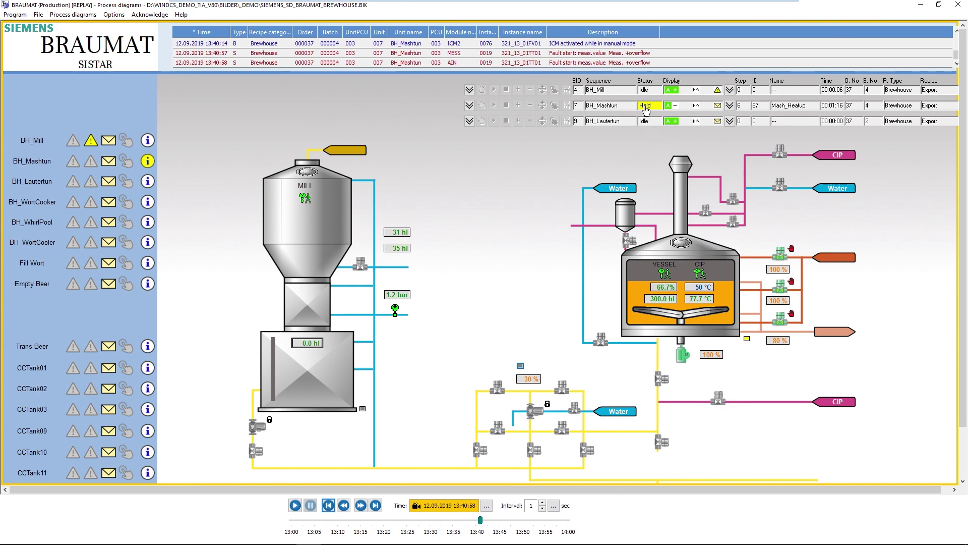
Examine the BH_Mashtun sequence's archive for 12.09.2019 with messages hidden, comparing the old and new values of the changes.
right_click(645, 110)
click(666, 114)
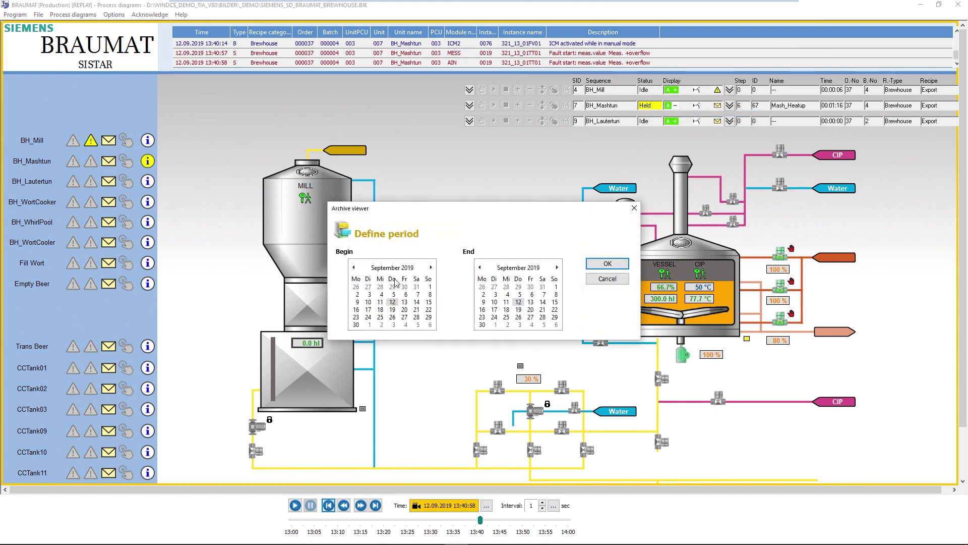
click(603, 263)
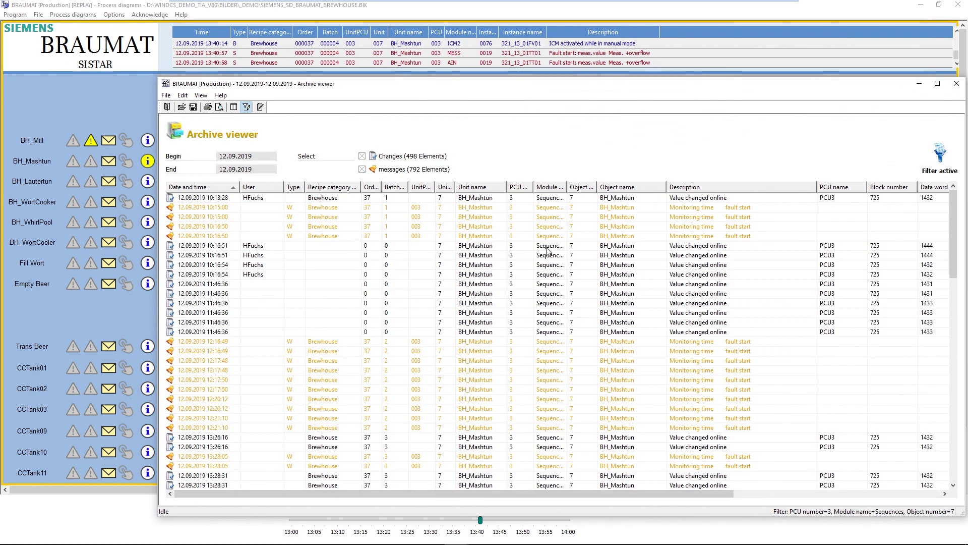
click(362, 169)
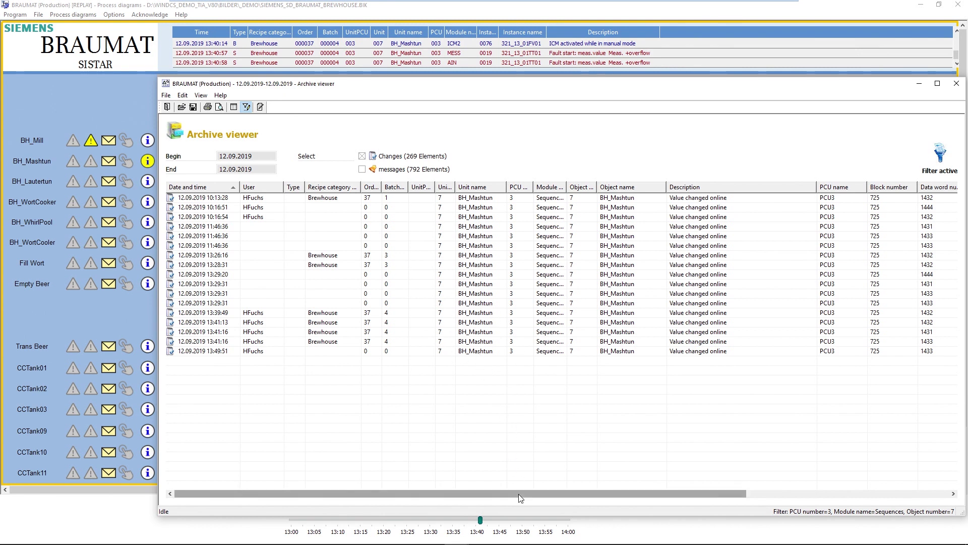
drag(519, 495, 737, 504)
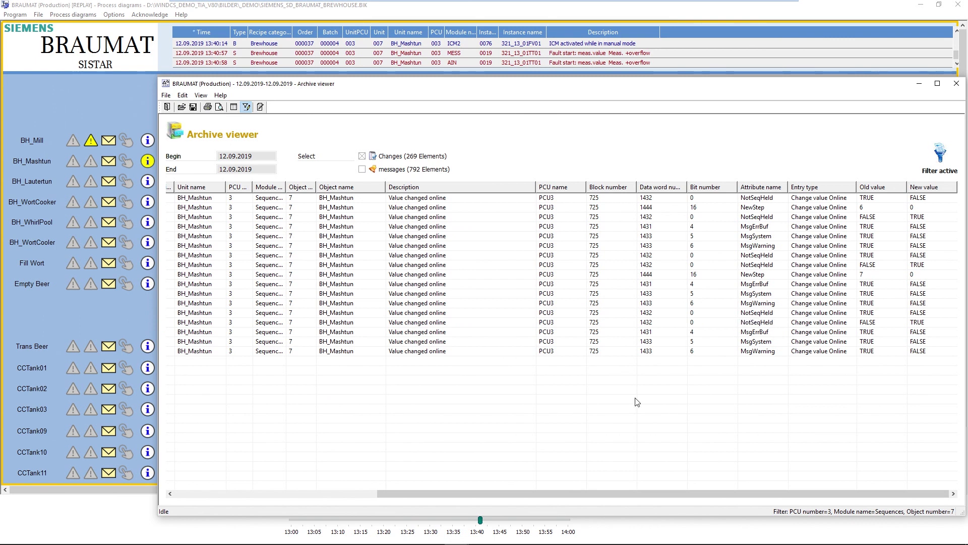
drag(543, 488, 328, 484)
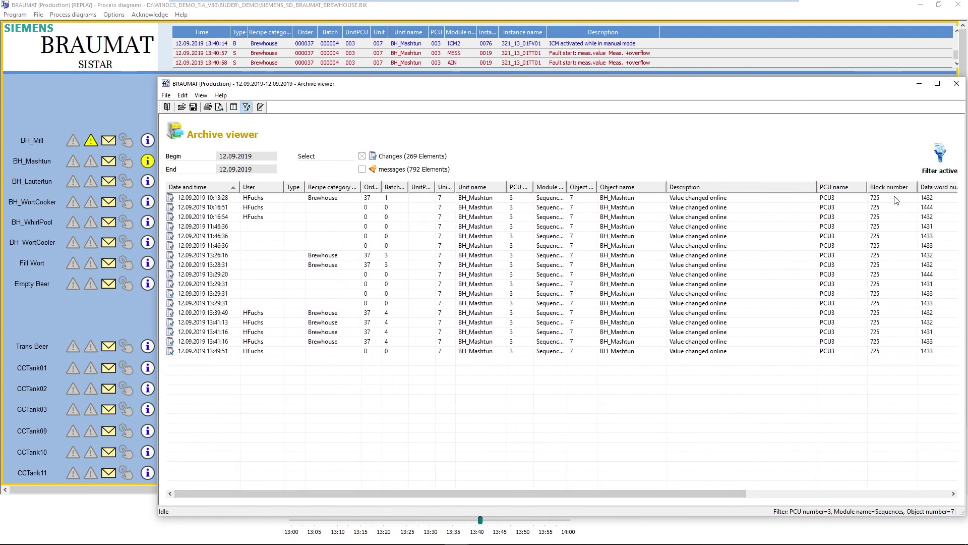
click(919, 84)
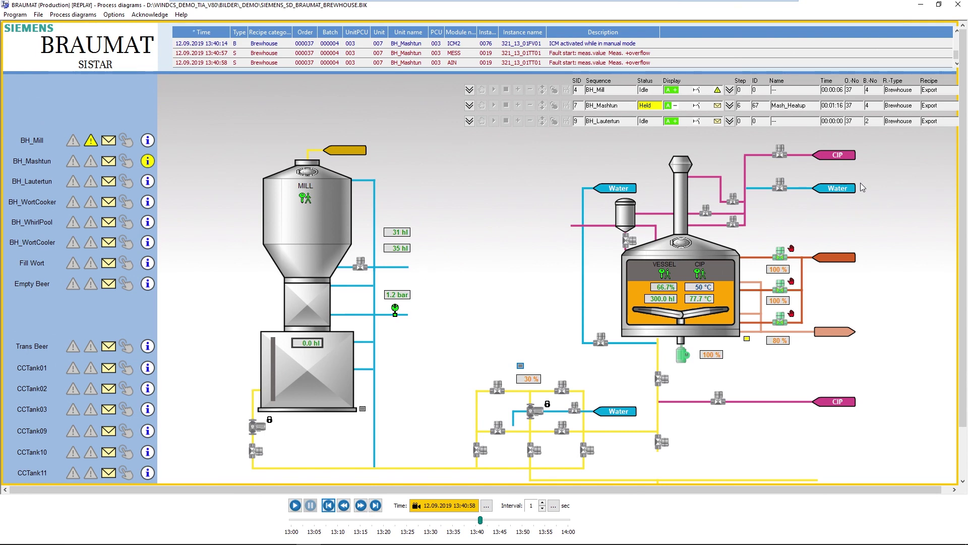
Examine the 12.09.2019 operator changes archived for the lowest steam valve, 321_13_01FV03, including attribute names and old values.
right_click(785, 321)
click(810, 326)
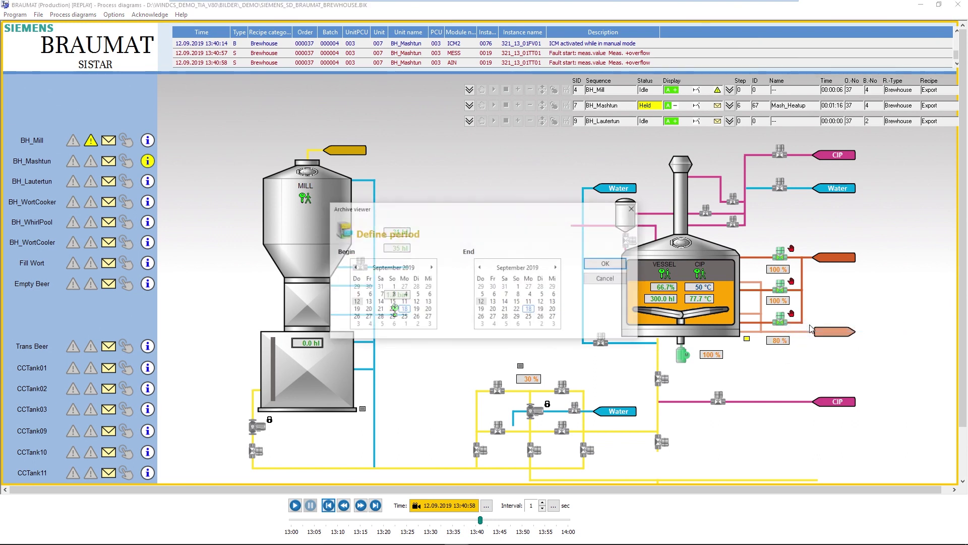
click(604, 264)
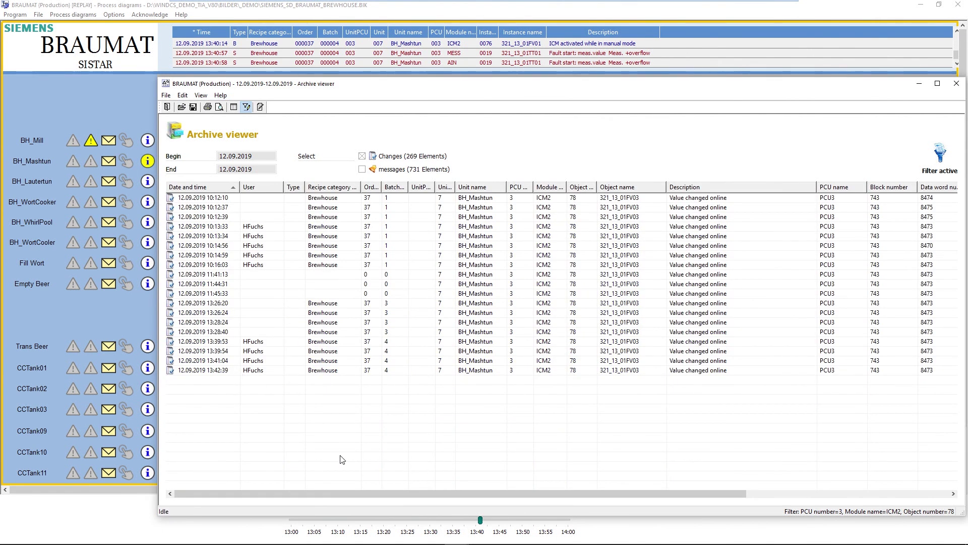
drag(368, 493, 527, 500)
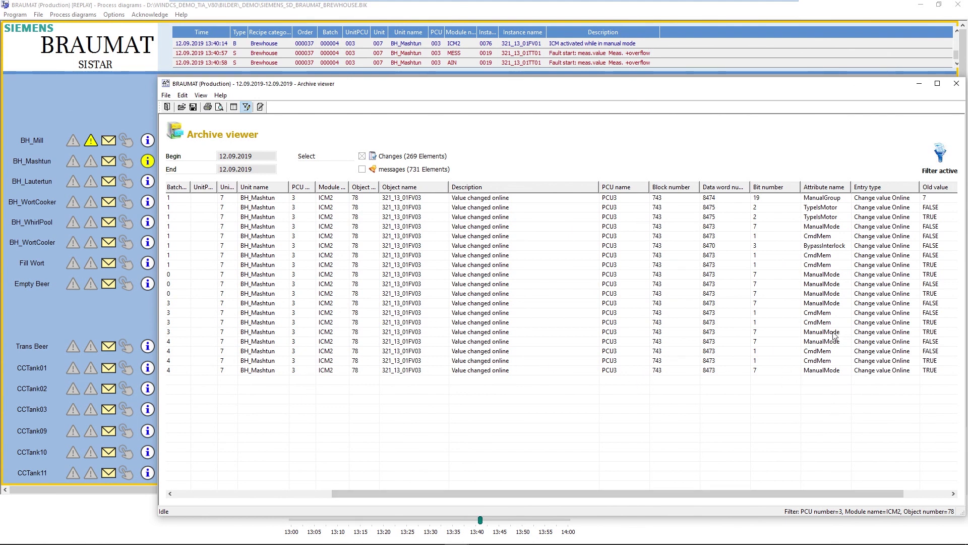
click(956, 84)
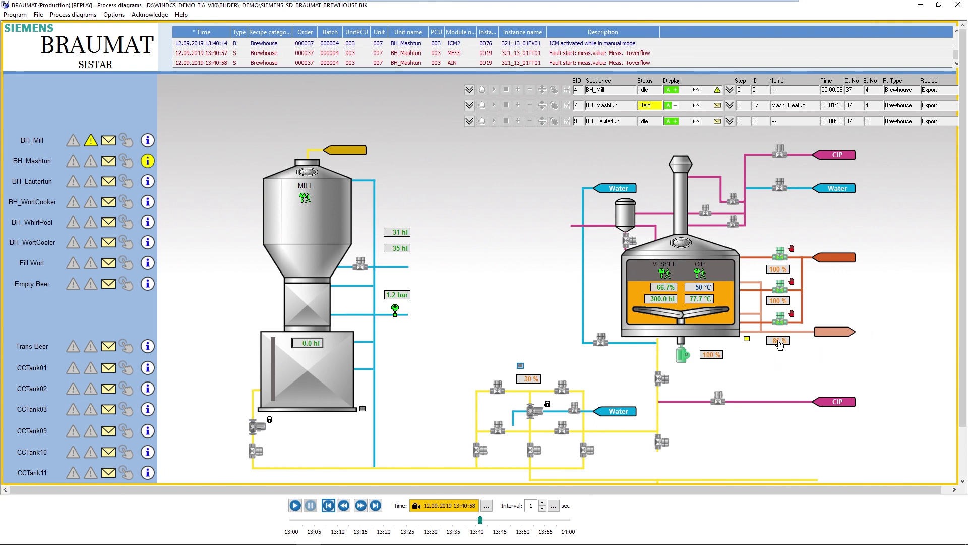
Check the faceplate of the mash tun temperature measurement again in the replayed diagram and close it.
mouse_move(769, 319)
click(696, 304)
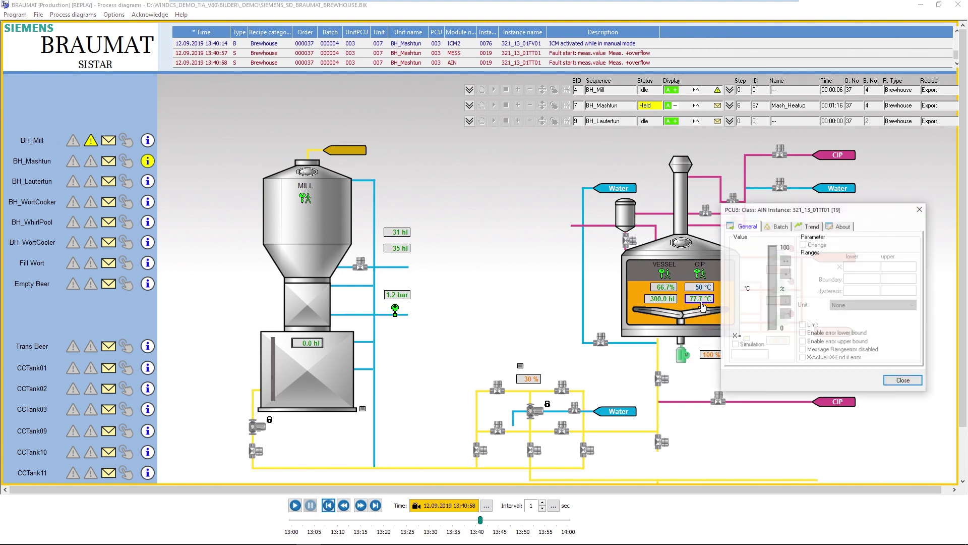
click(920, 209)
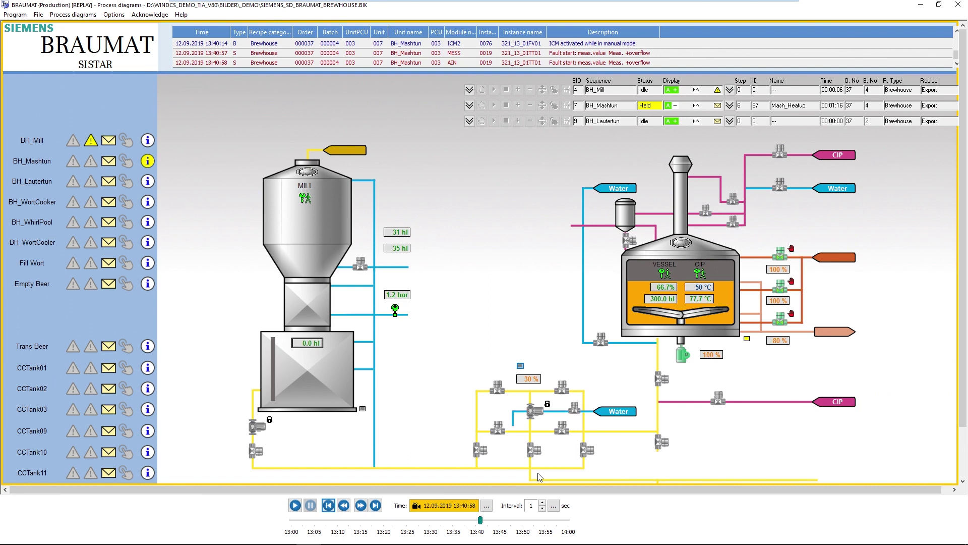
mouse_move(457, 539)
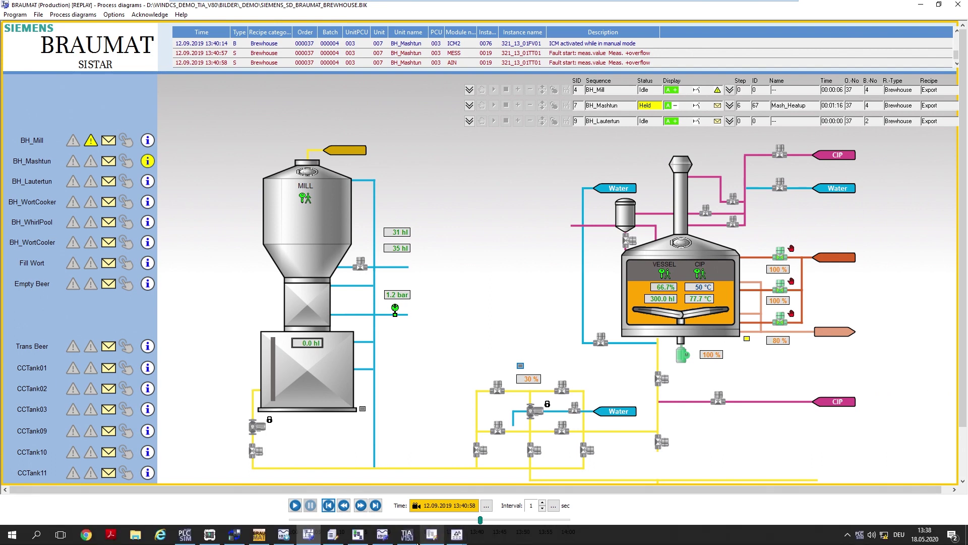
Open the batch archive image 3_Brew_A.ltb in the curve output with the Compare curves option.
click(383, 536)
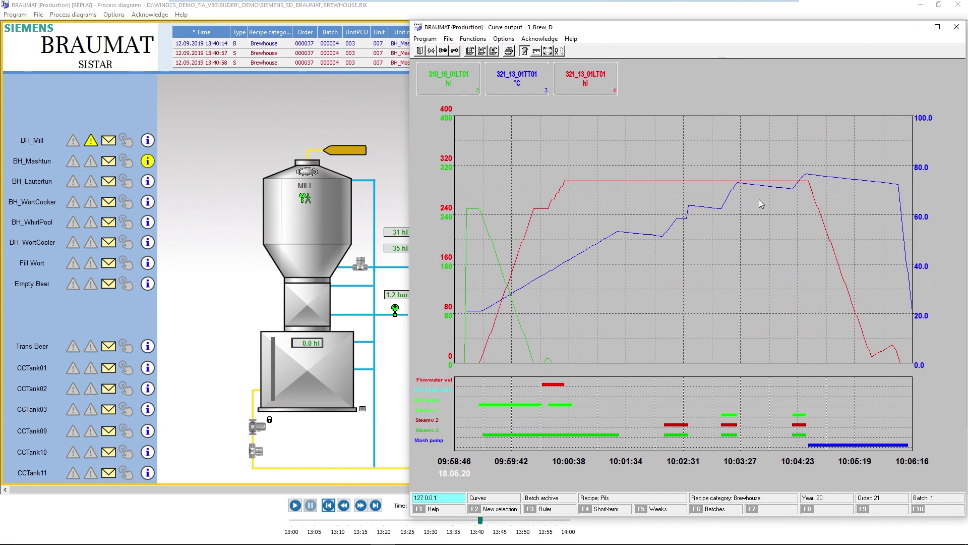
key(F6)
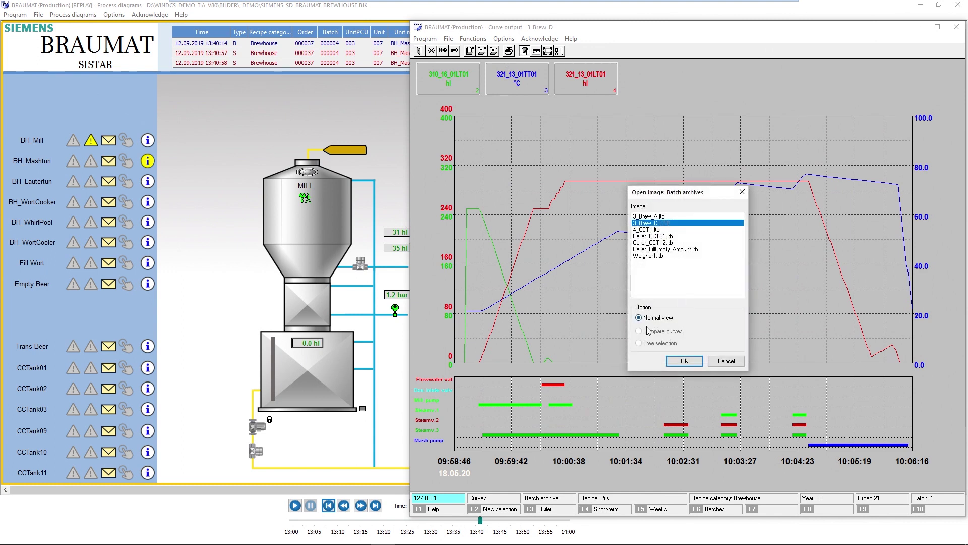
click(649, 217)
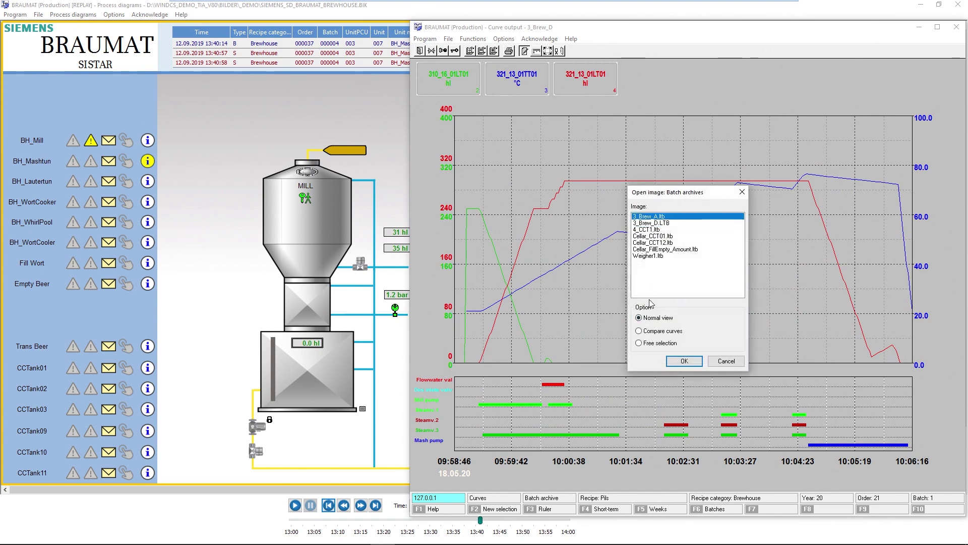
click(650, 331)
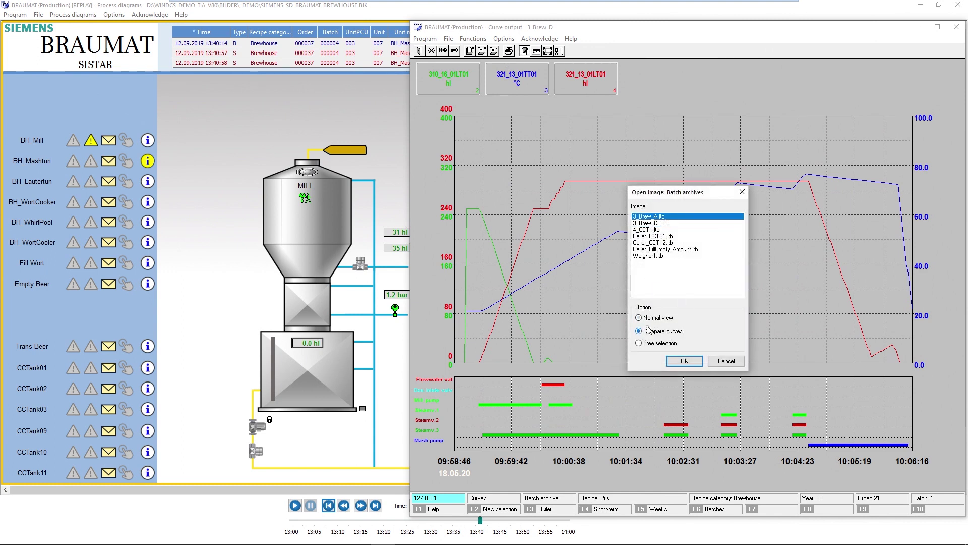
click(679, 360)
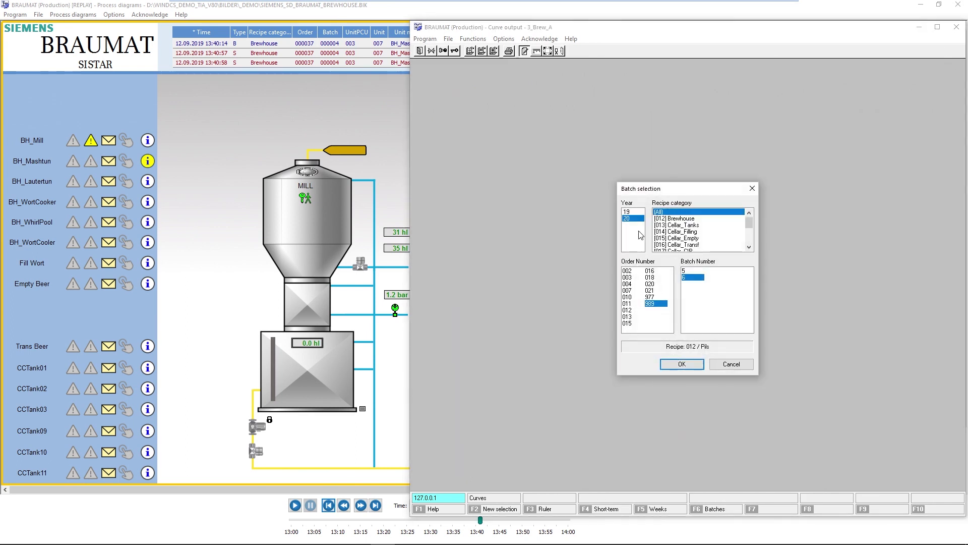
Load batch 04 of order 037 from year 19, compare its curves with the reference batch, and minimise the curve output.
click(629, 212)
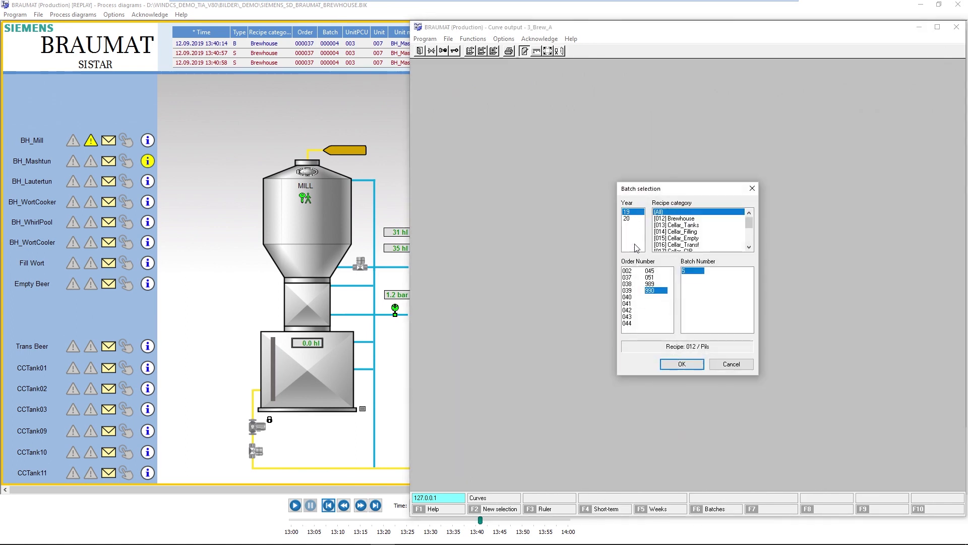
click(627, 277)
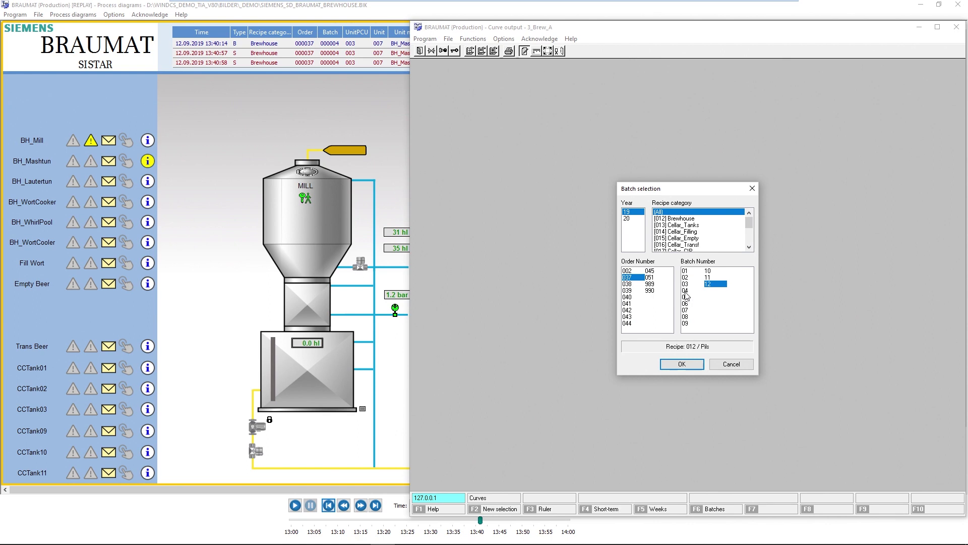
click(685, 291)
click(681, 364)
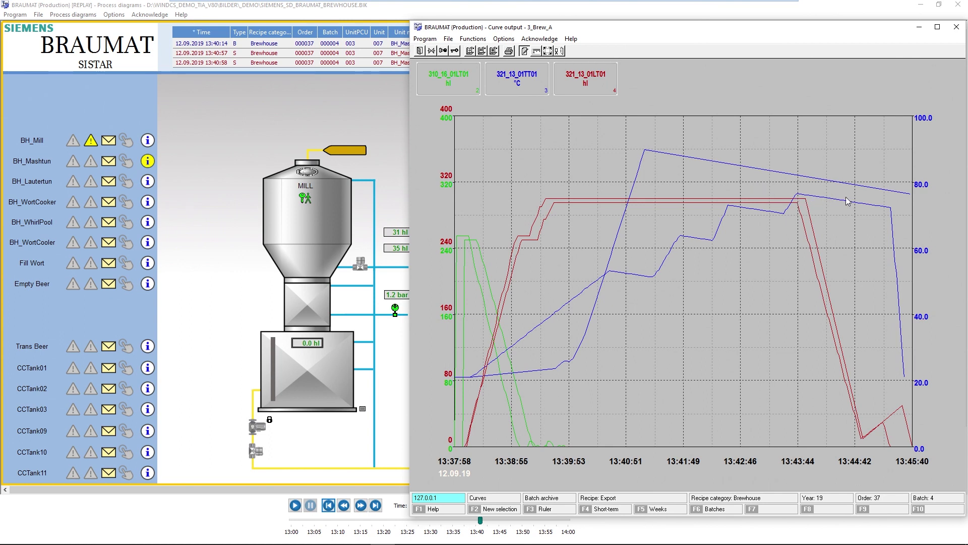
click(919, 27)
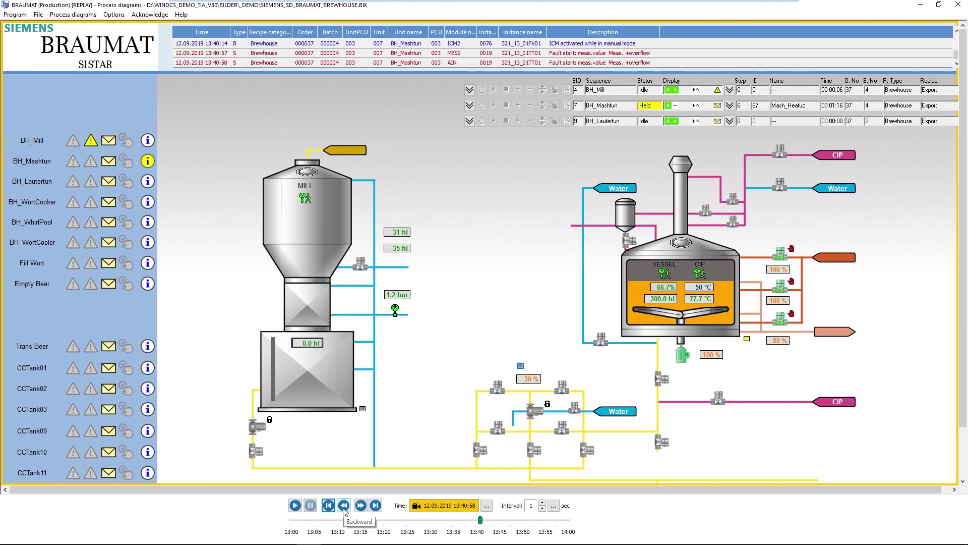
Move the replay back to 13:38:58, play it with the interval raised to 10 sec, and pause at 13:40:18.
click(344, 509)
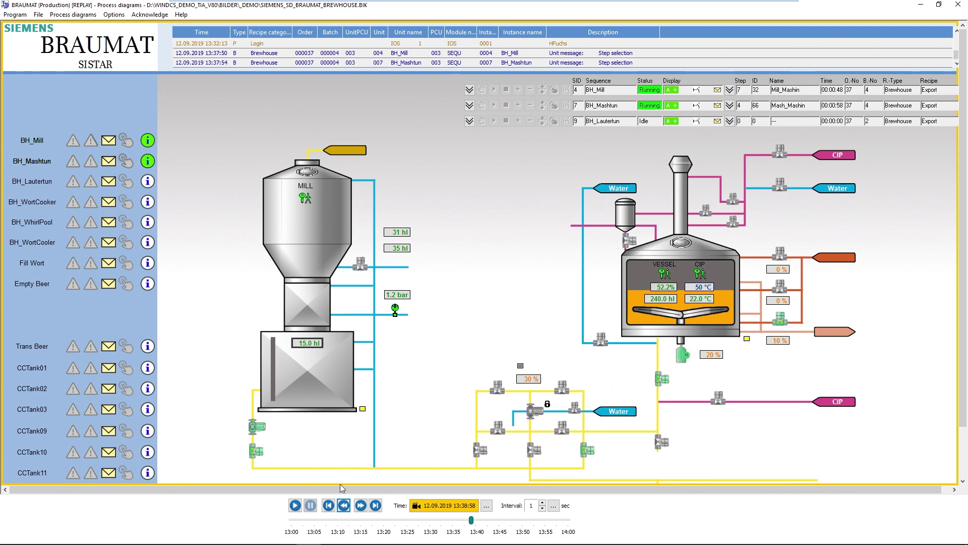
click(295, 506)
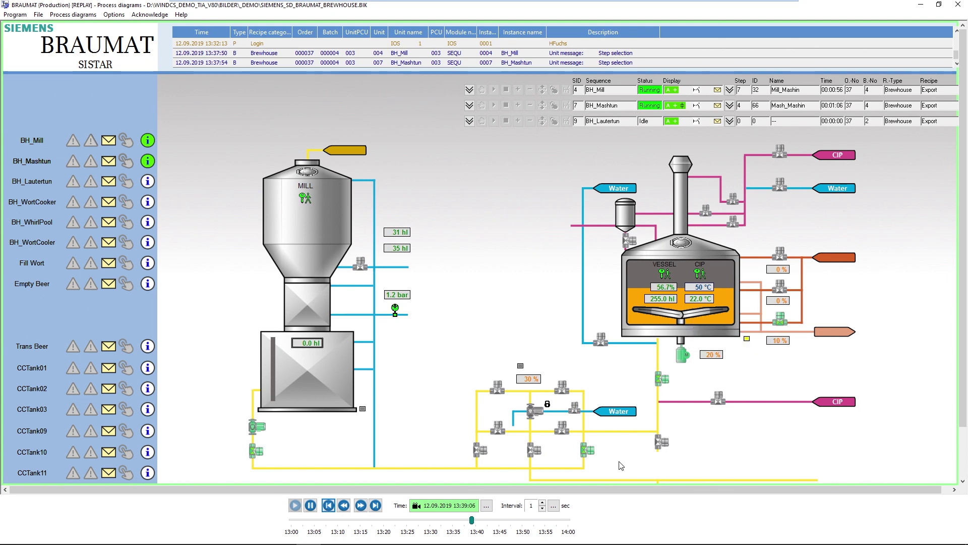
click(542, 503)
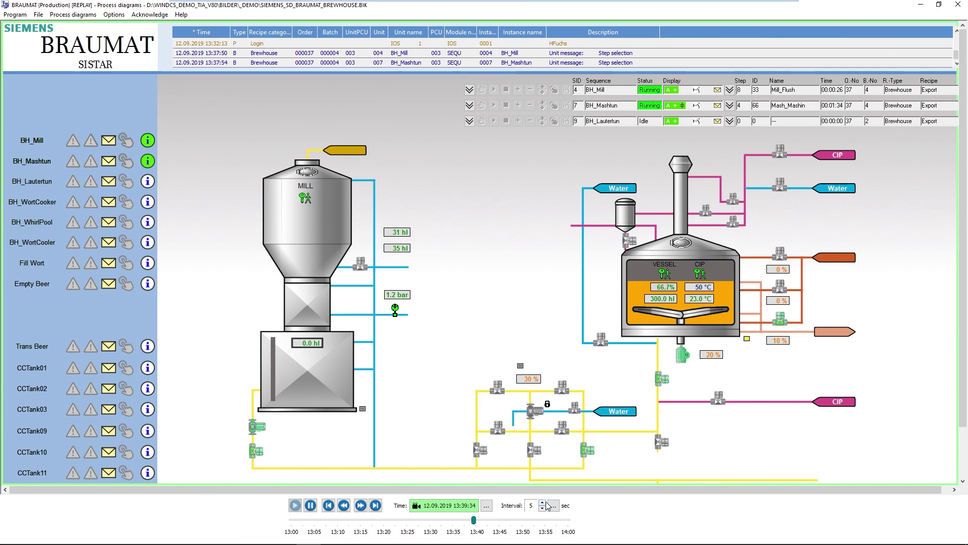
click(543, 502)
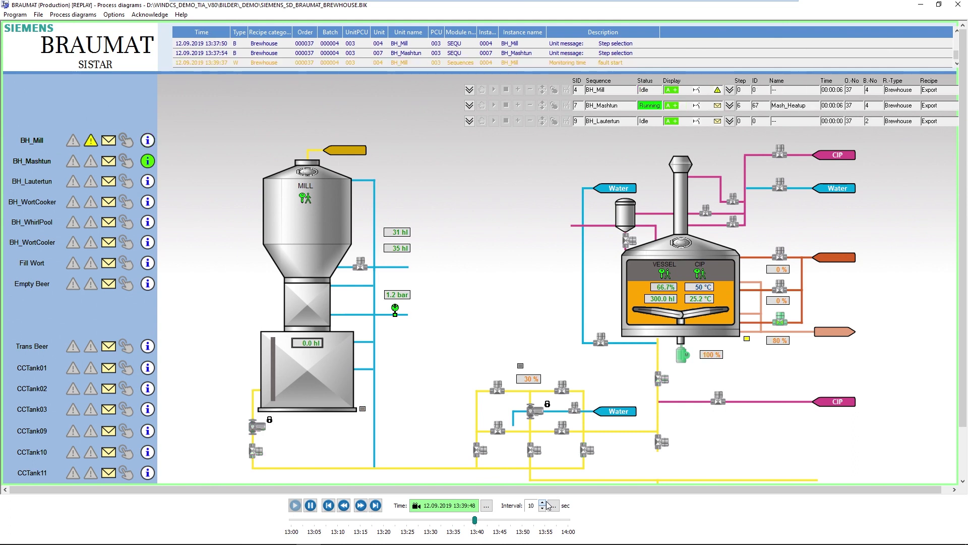
click(311, 505)
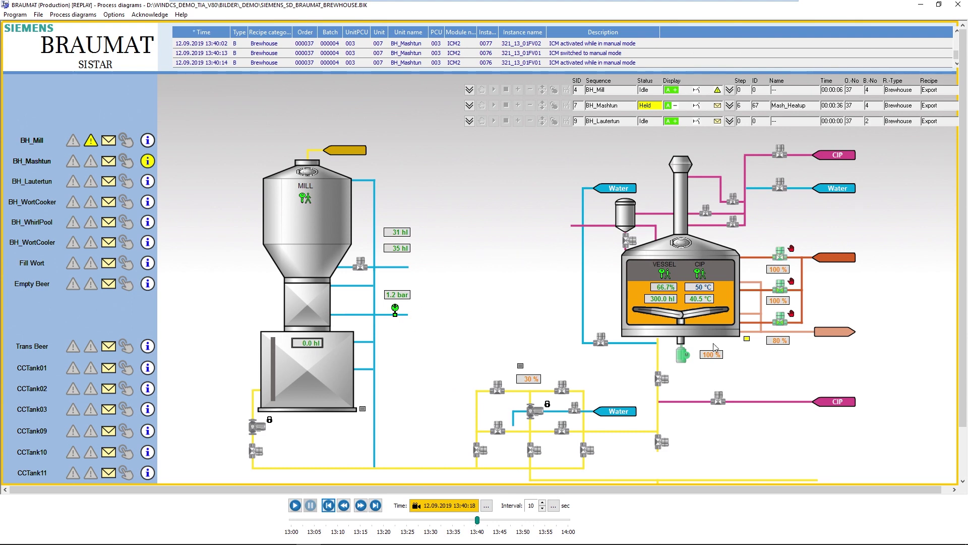
Inspect the control state of steam valve 321_13_01FV02 and the setpoints and actual values of BH_Mashtun's Mash_Heatup step.
click(780, 287)
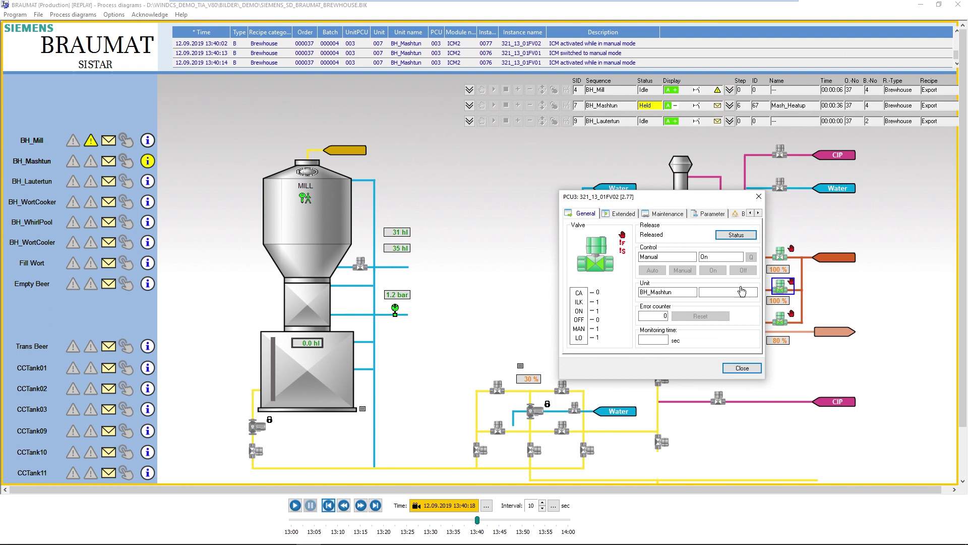
click(759, 196)
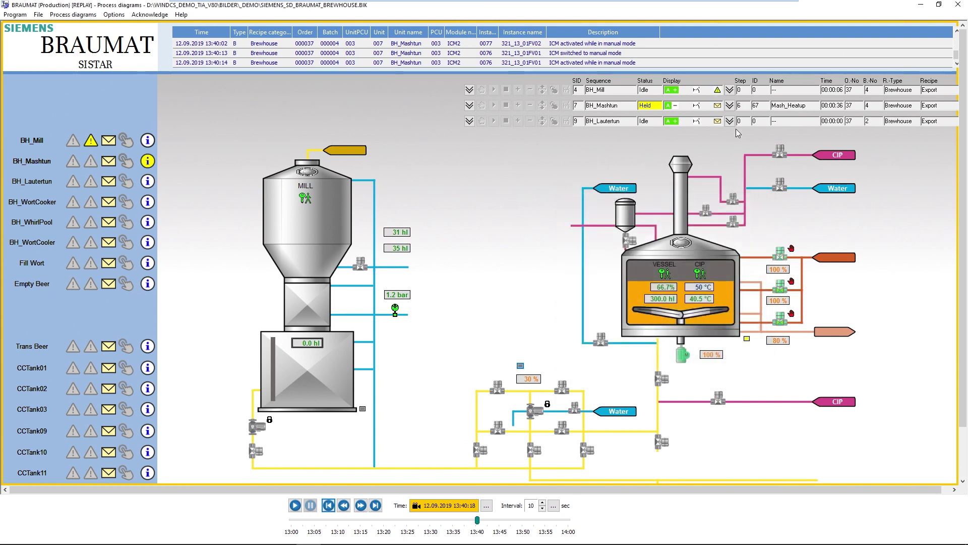
click(730, 106)
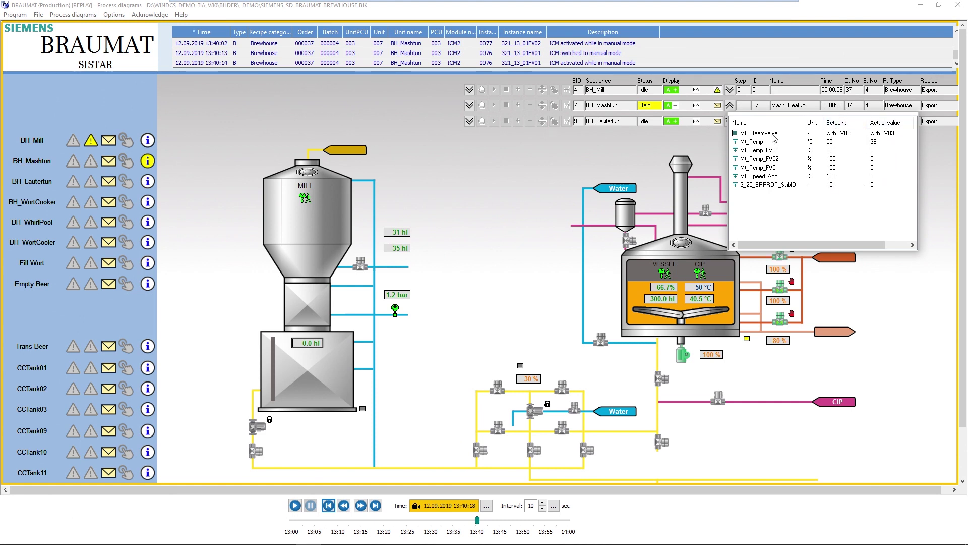
click(729, 106)
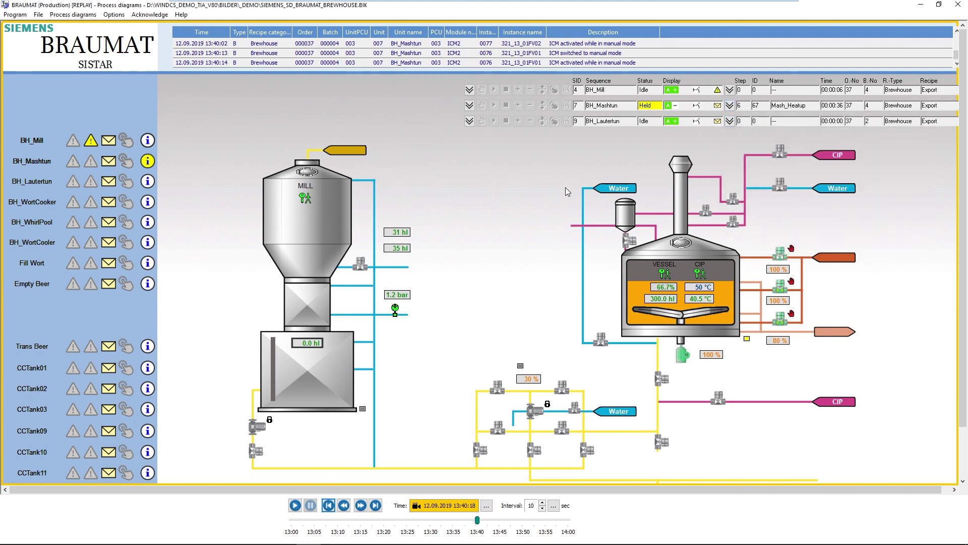
Resume the replay, reduce the interval to 1 sec, watch the mash tun temperature and new messages, and pause at 13:41:22.
click(295, 507)
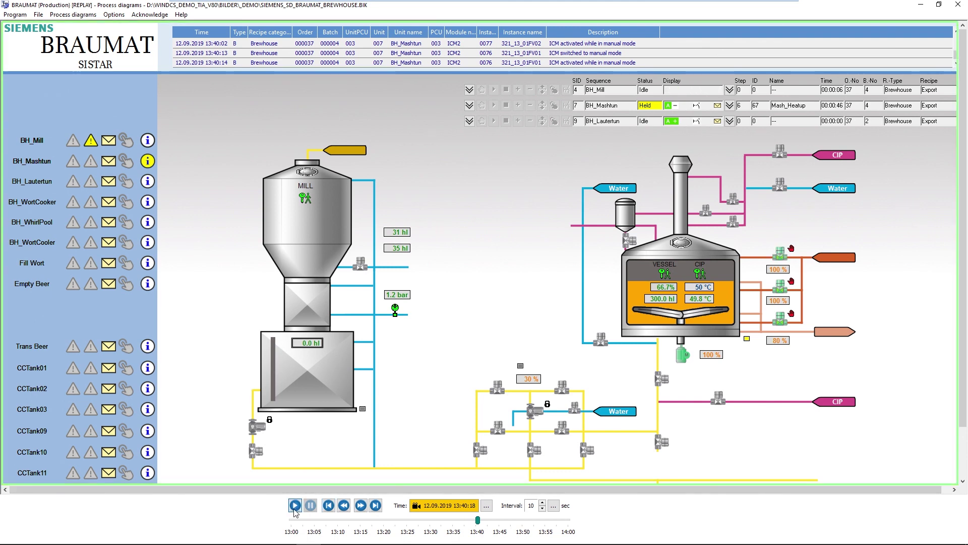
click(542, 508)
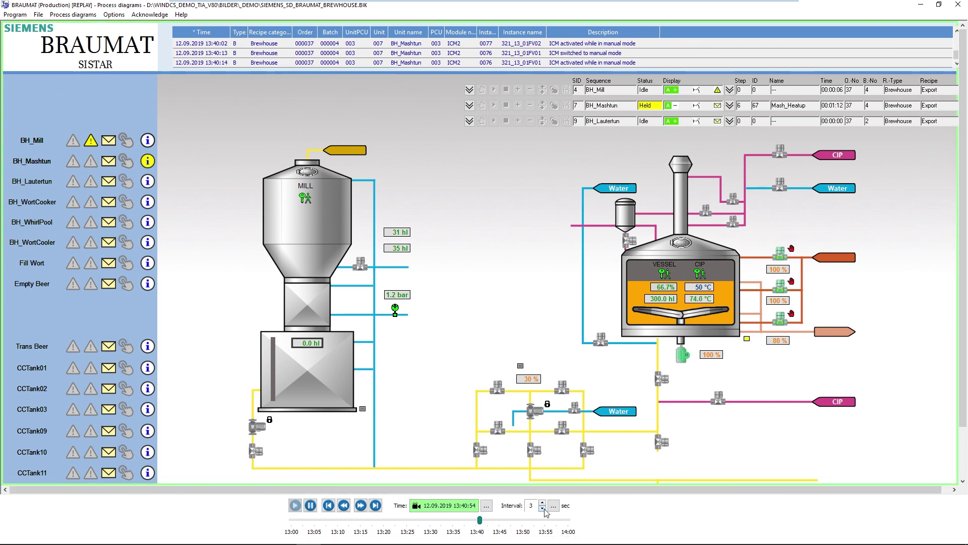
double_click(543, 510)
mouse_move(698, 304)
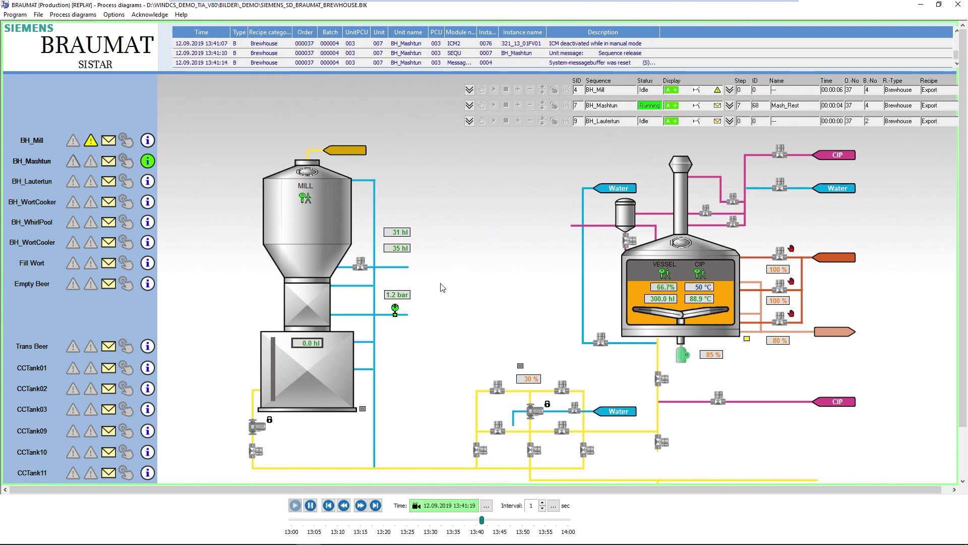
click(310, 506)
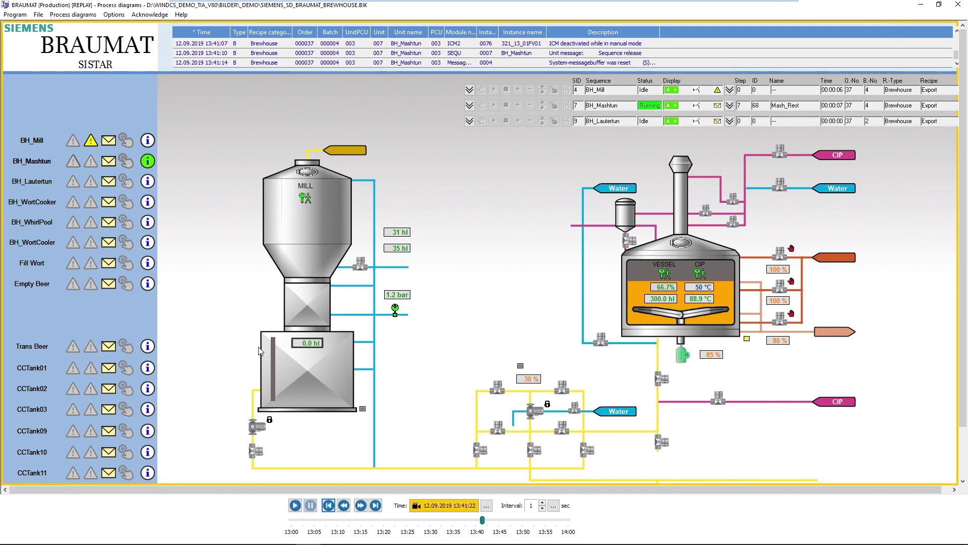
Leave replay mode and go through the start overview to the 3D plant overview diagram.
click(121, 16)
click(127, 71)
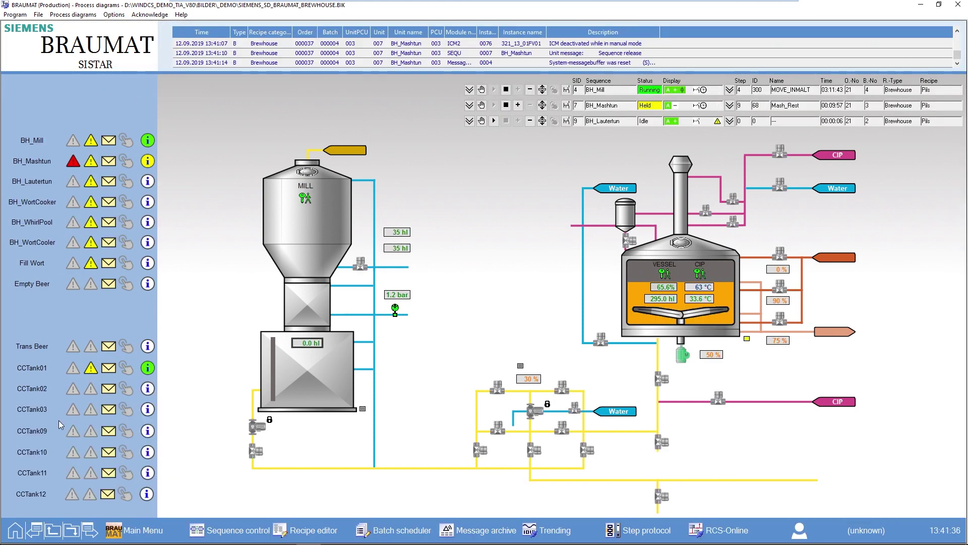
click(15, 530)
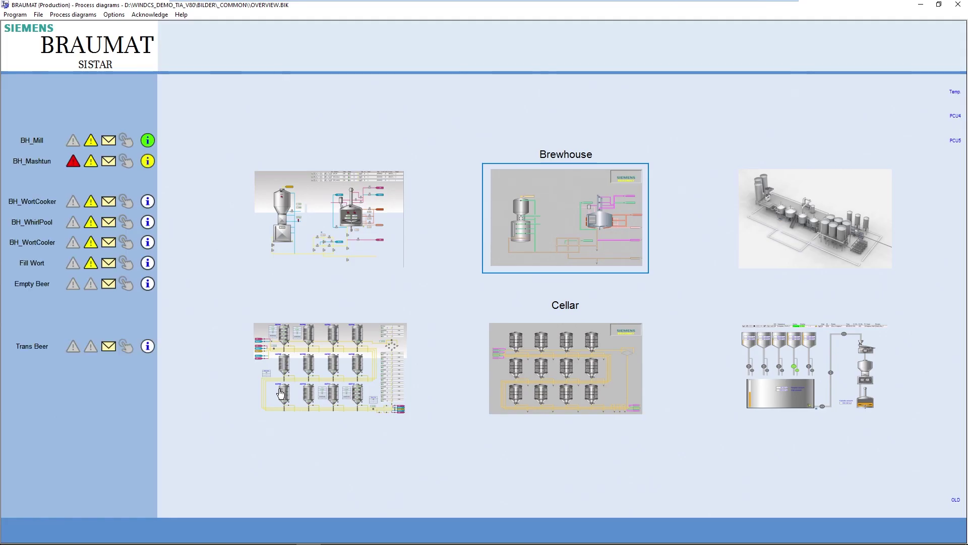
click(808, 218)
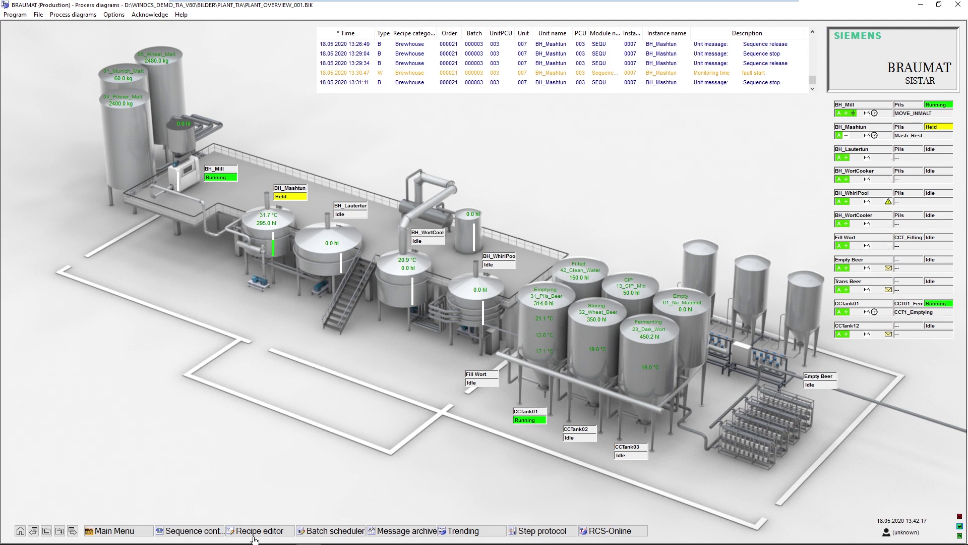
Switch to the Batch Manager and show the archived 2020 Beer-Production batches of Order 21.
mouse_move(255, 542)
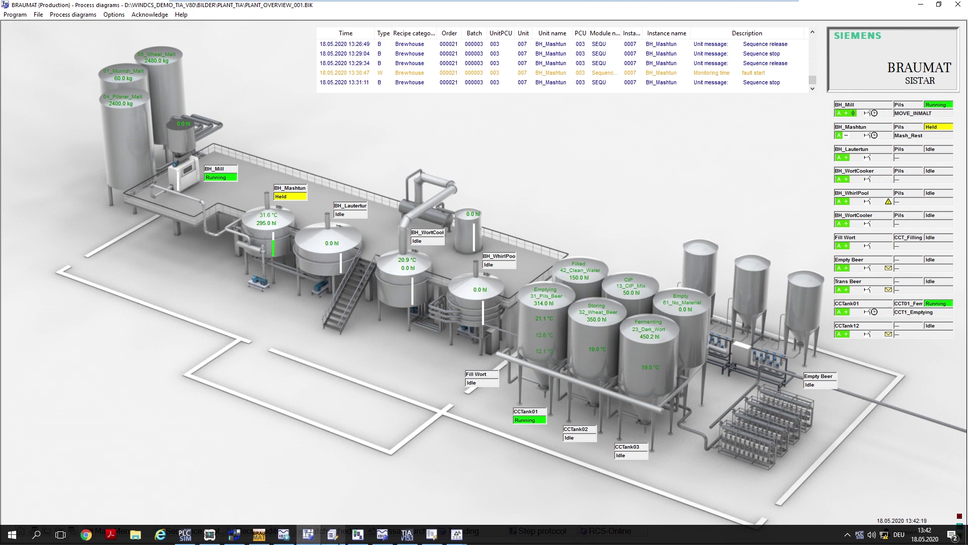
click(331, 535)
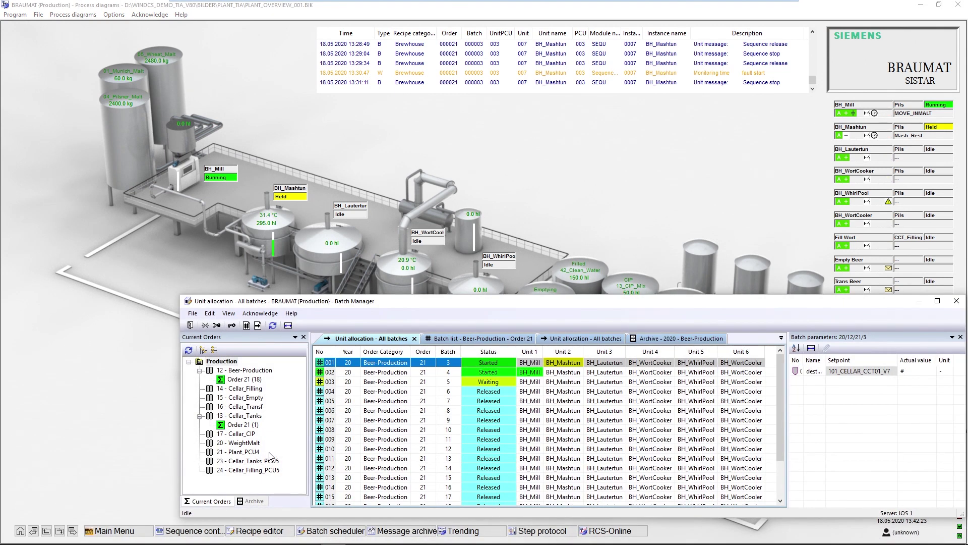
click(253, 501)
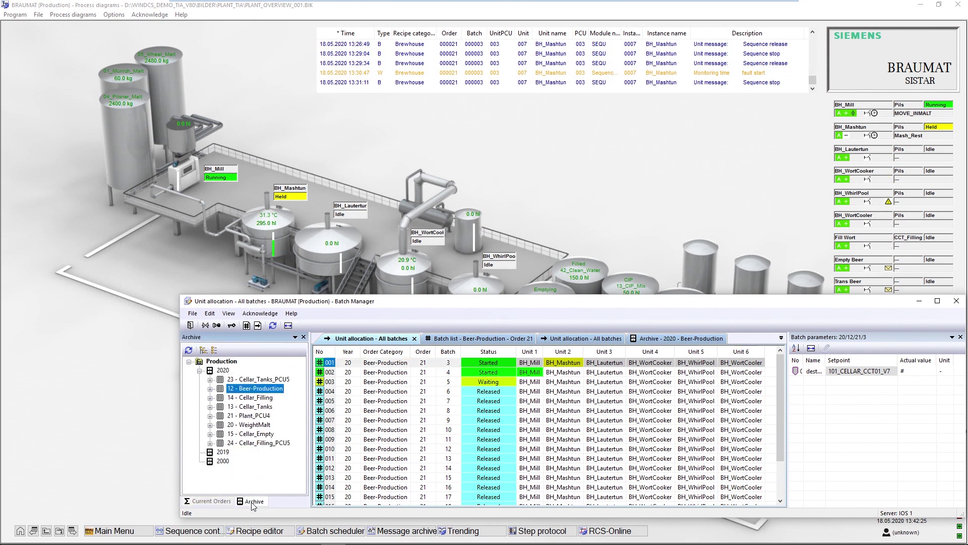
click(211, 388)
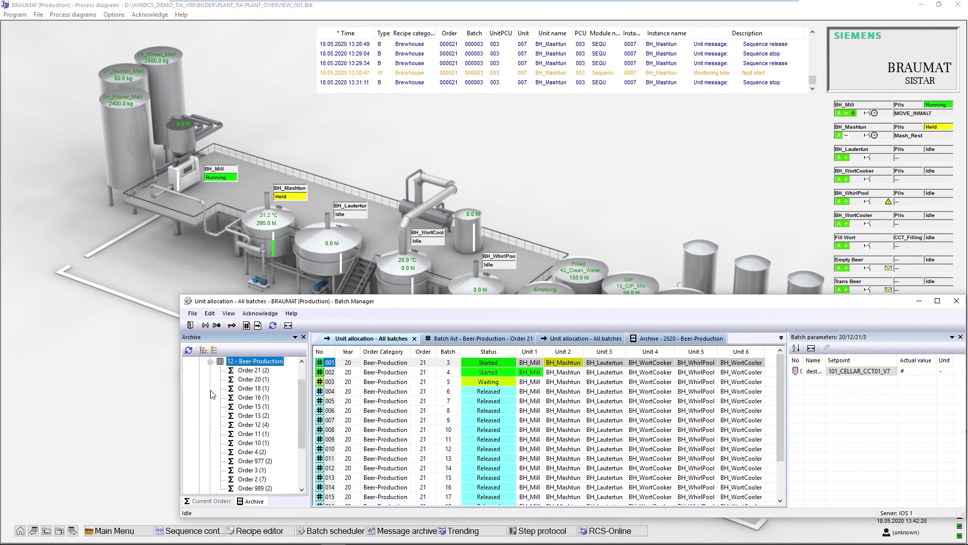
double_click(261, 371)
click(259, 373)
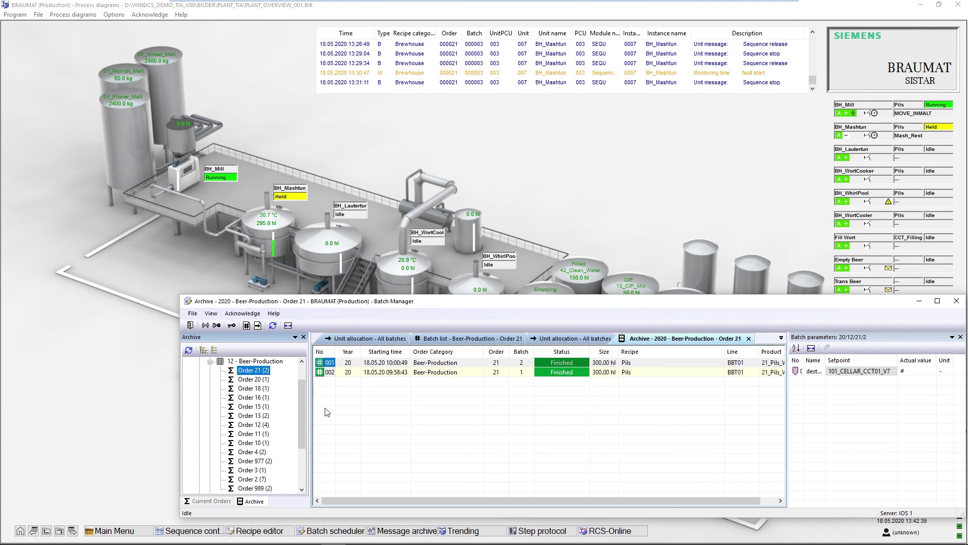
Set the starting time of archived batch 1 of Order 21 as the replay time and confirm it.
click(396, 374)
right_click(395, 373)
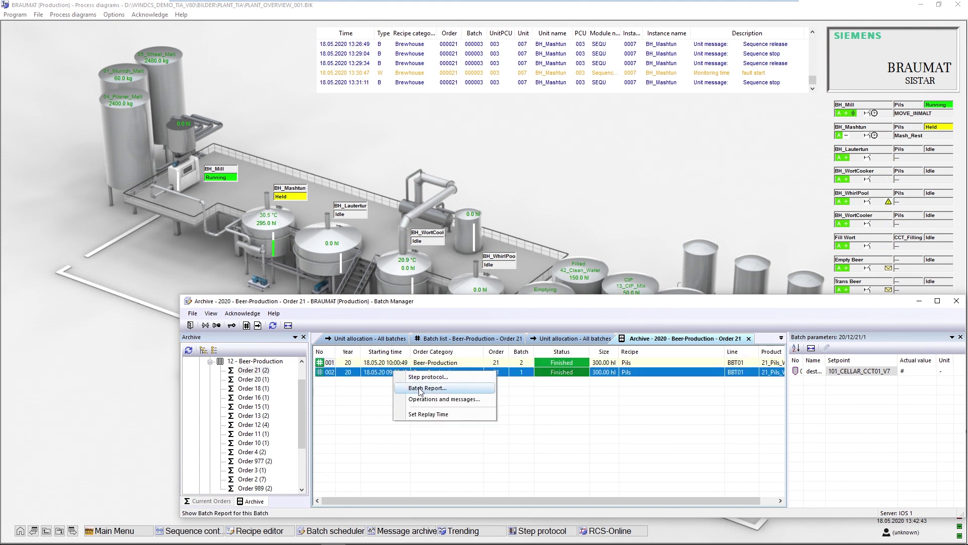
click(426, 414)
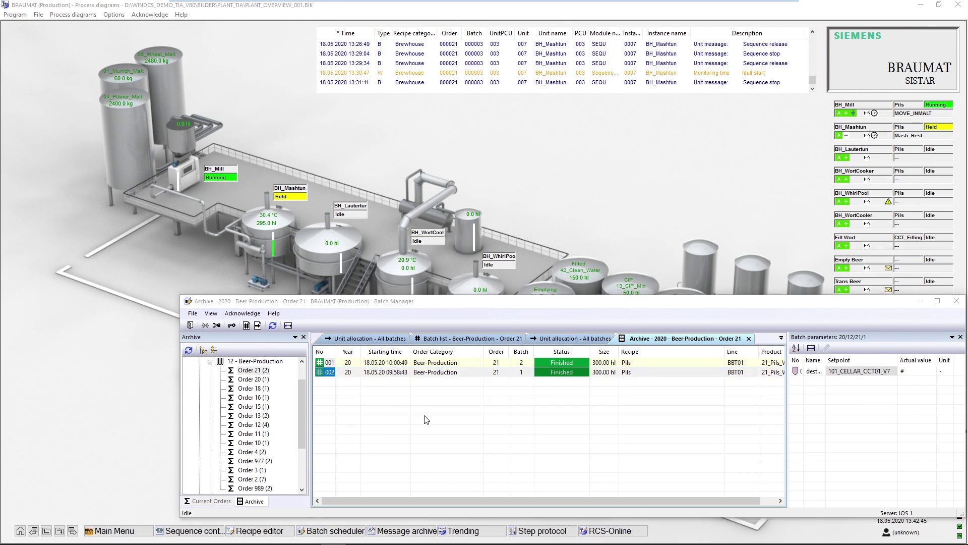
click(565, 439)
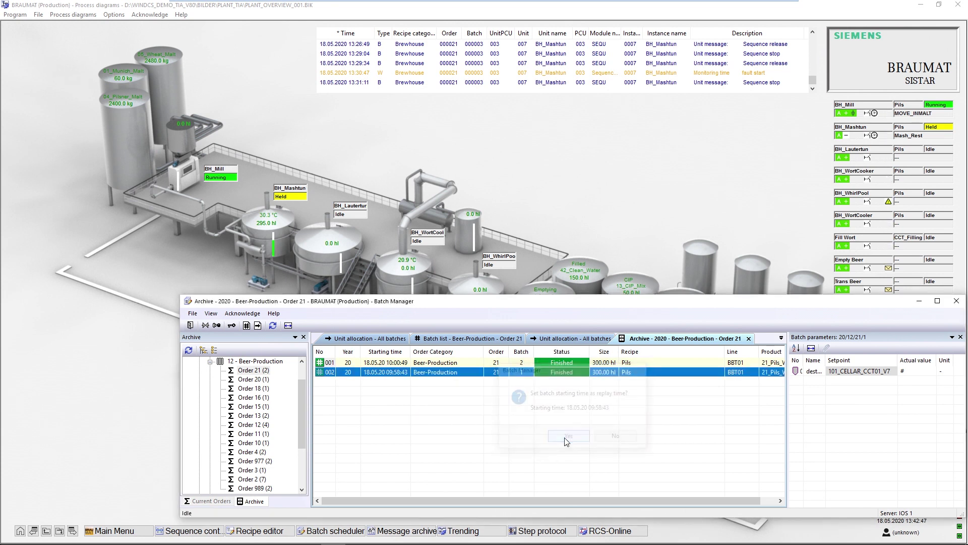
Switch the process diagrams to replay mode from the 3D plant overview and confirm the change.
click(113, 14)
click(133, 71)
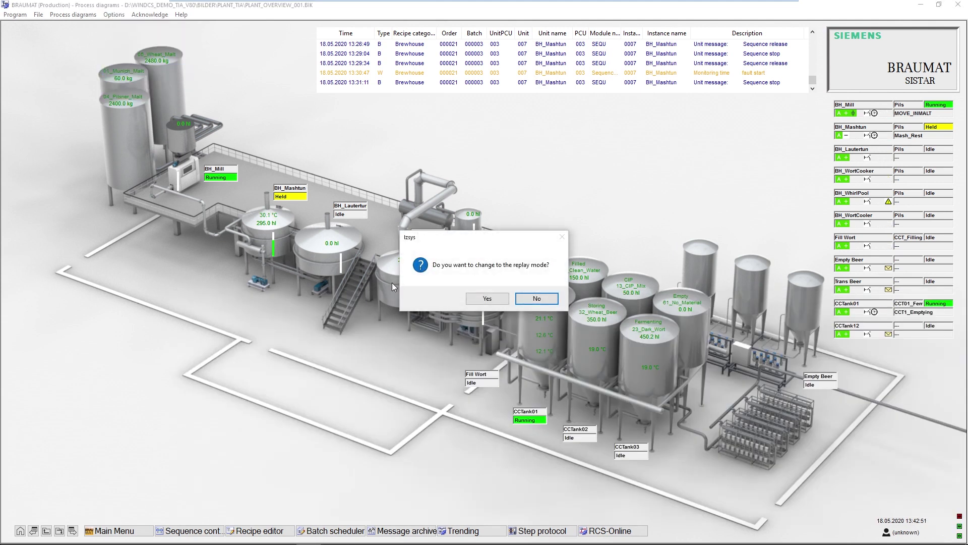
click(481, 302)
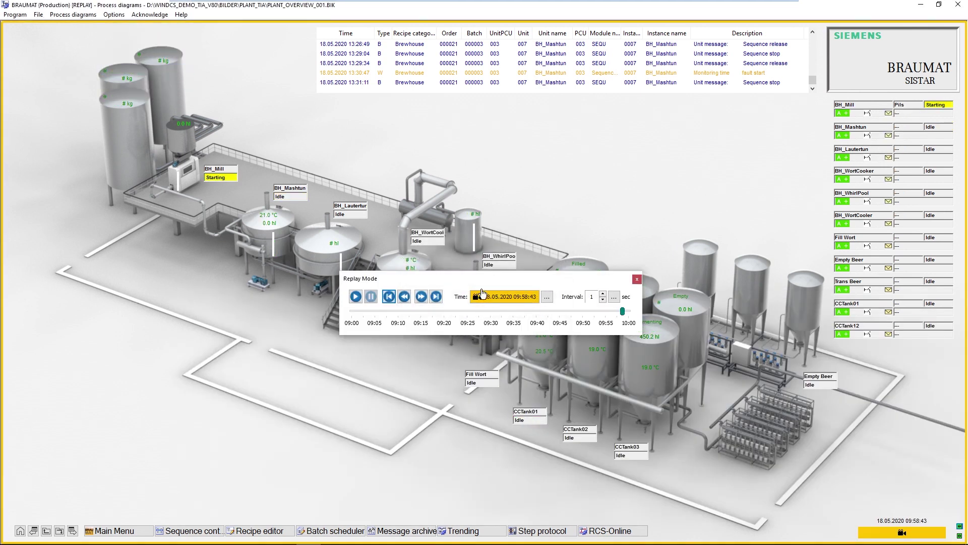
Dock the replay controls beneath the plant diagram and open the BH_Mill unit details with the recipe operation's parameter list.
drag(474, 281, 408, 496)
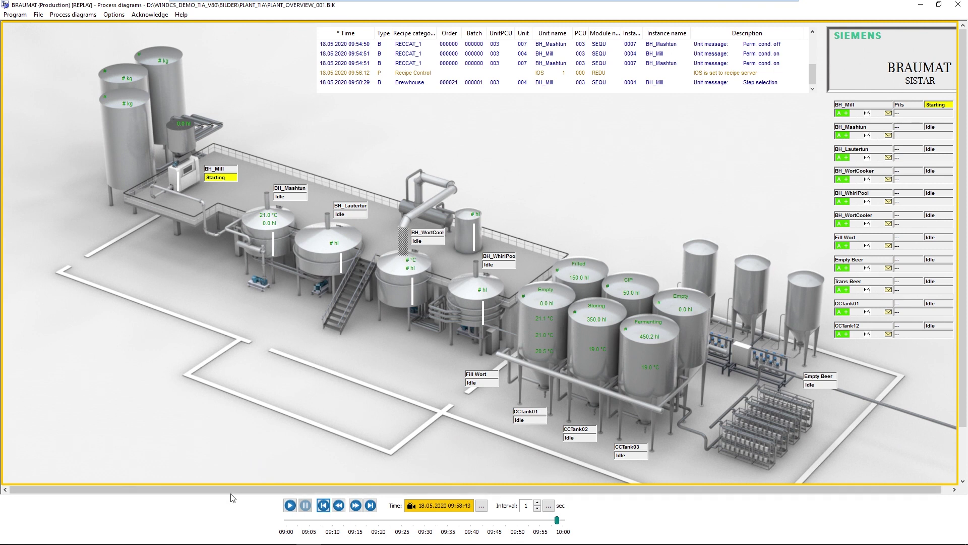
click(216, 182)
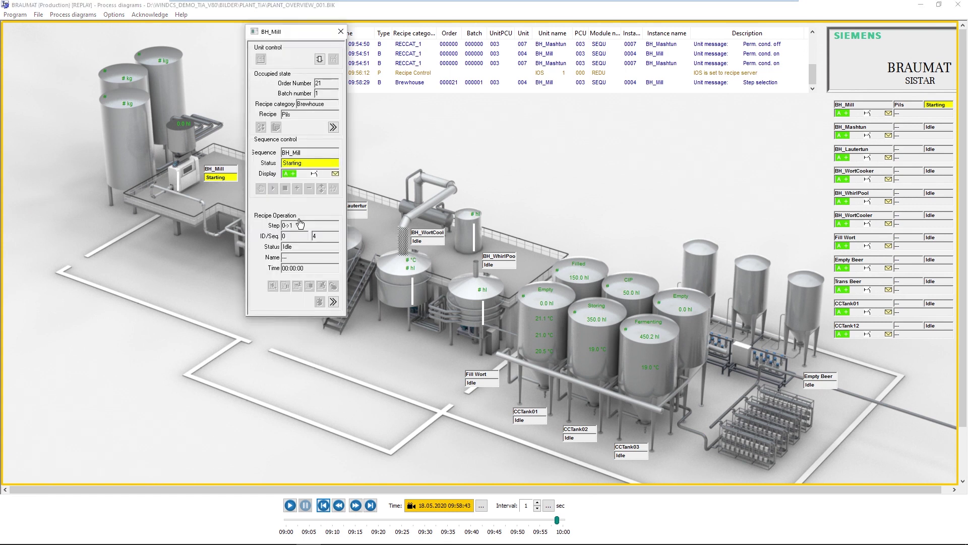
click(337, 303)
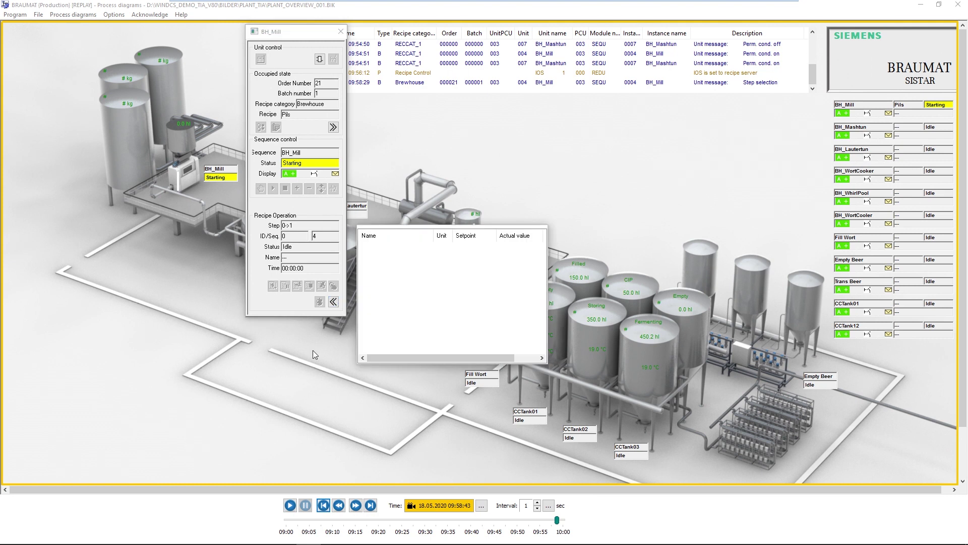
Start the replay, raise its interval to 10 seconds, and close the BH_Mill unit details.
click(290, 505)
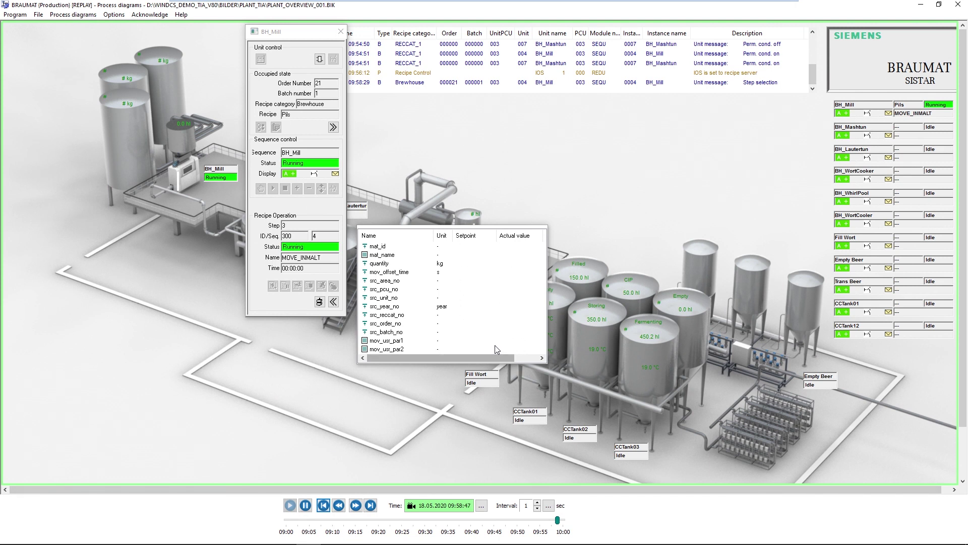
click(536, 504)
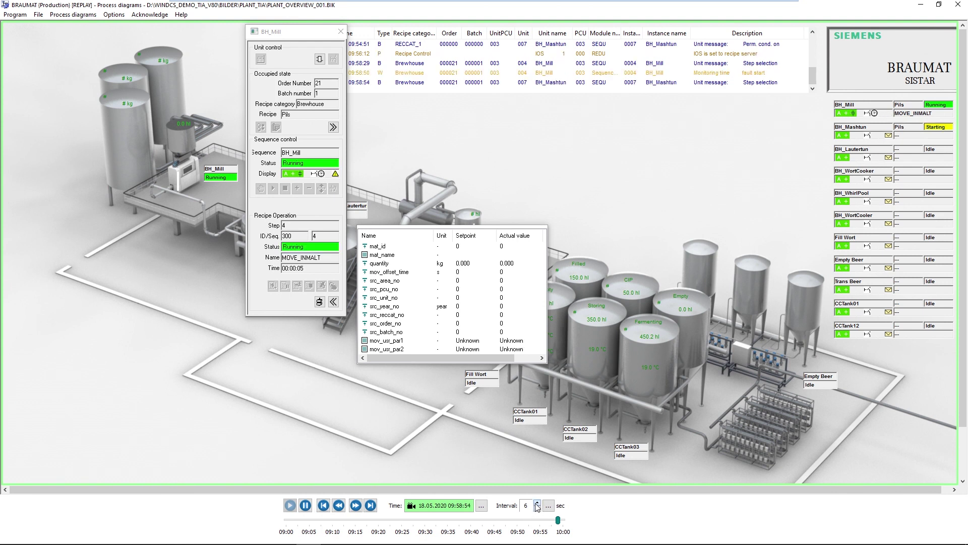
click(537, 504)
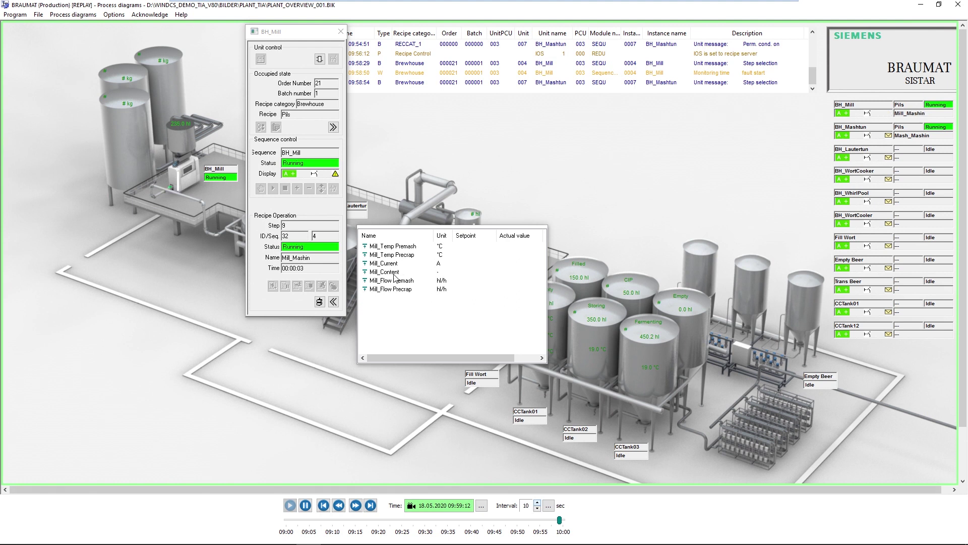
click(341, 32)
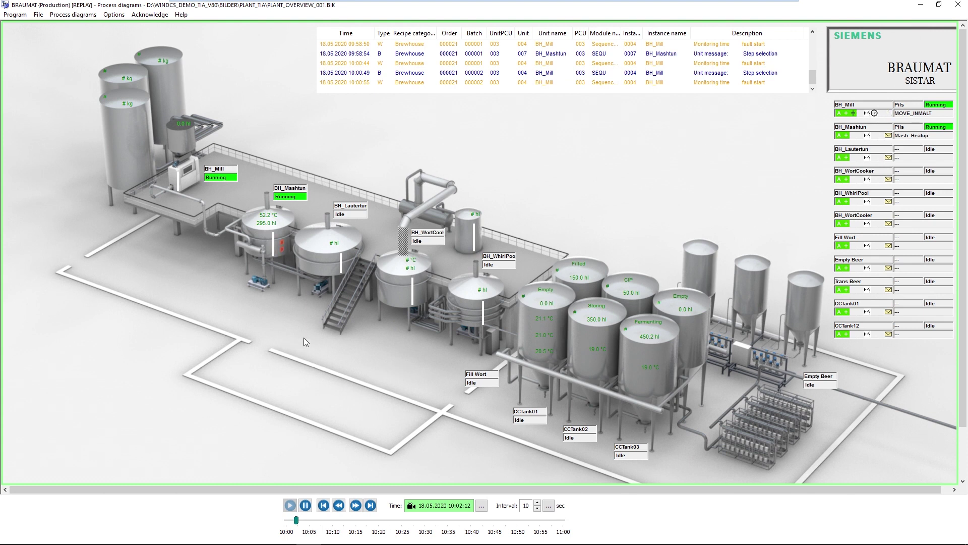
Pause the replay at 10:02:42 and open the BH_Mashtun unit details with the recipe operation's parameter list.
click(307, 506)
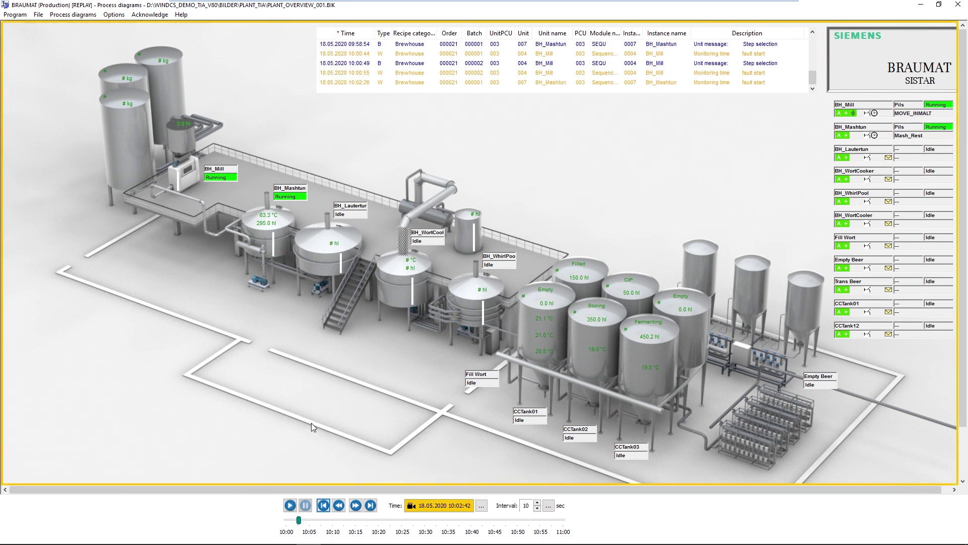
click(290, 195)
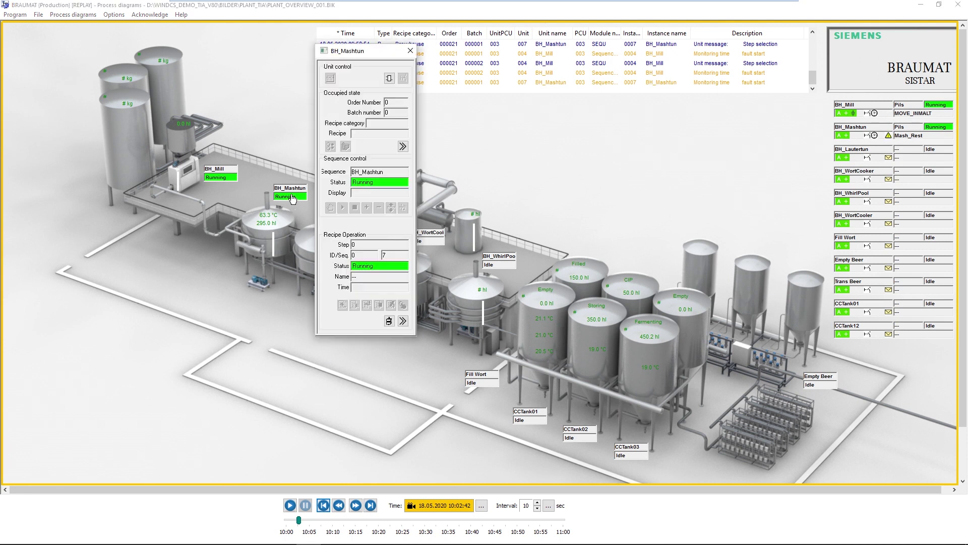
click(404, 321)
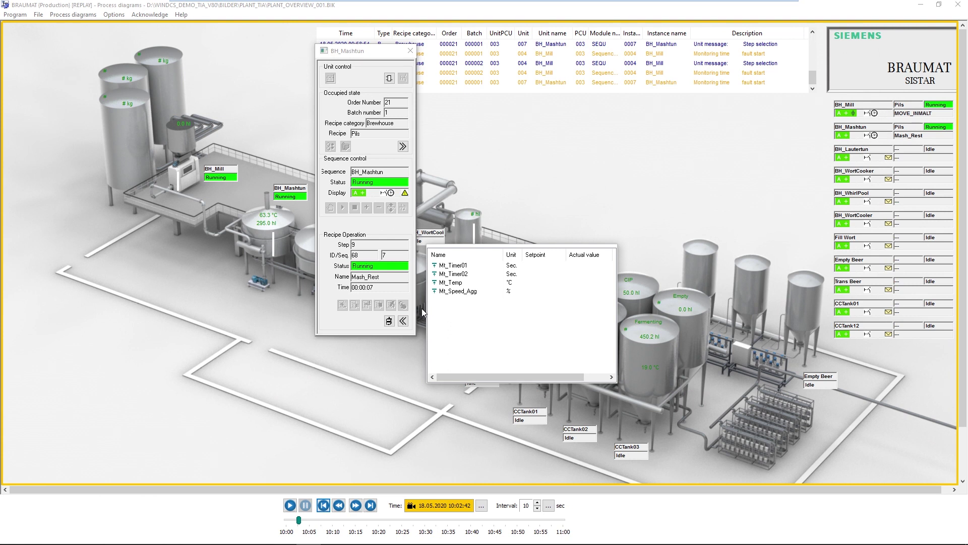